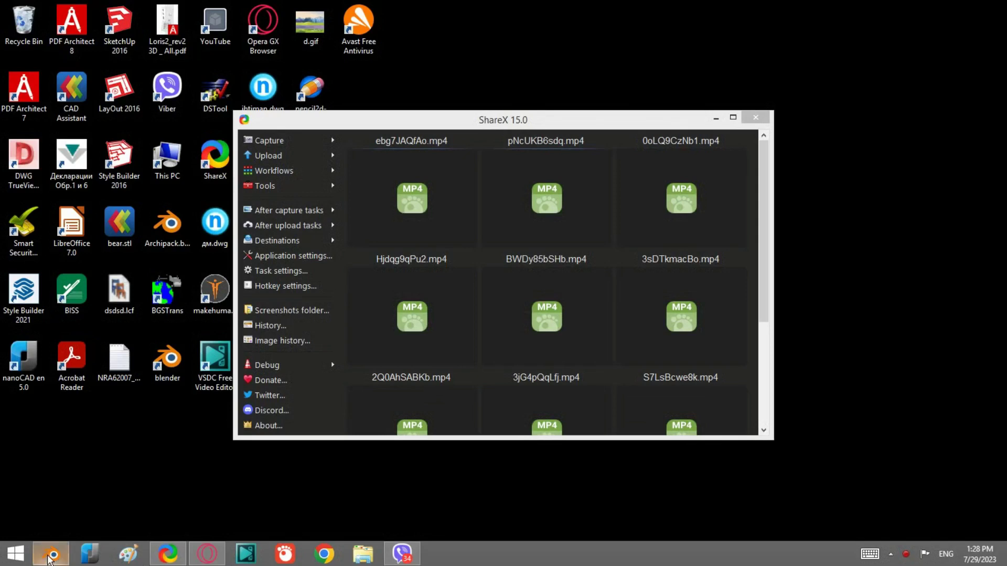
- Show the car body in Right Orthographic view over the side blueprint and enter Edit Mode
click(53, 554)
mouse_move(438, 294)
middle_down()
mouse_move(390, 296)
mouse_move(547, 290)
middle_up()
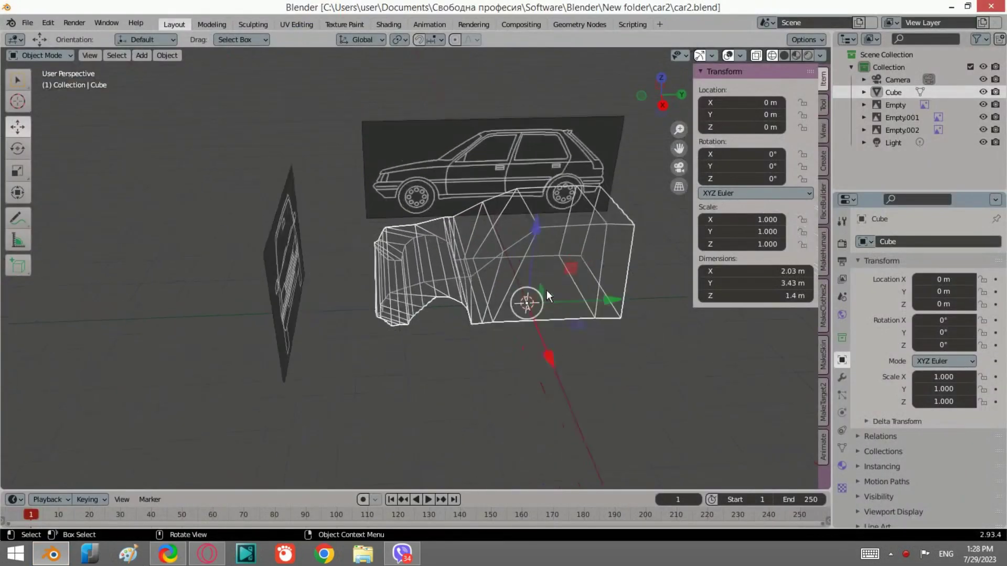
scroll(591, 236, up, 3)
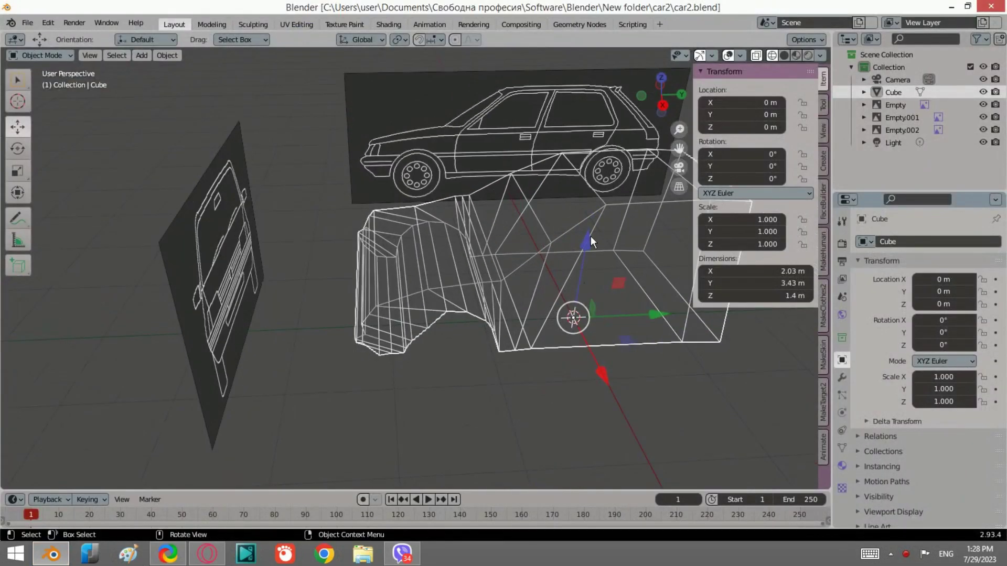
click(662, 106)
scroll(500, 288, up, 3)
scroll(486, 277, up, 2)
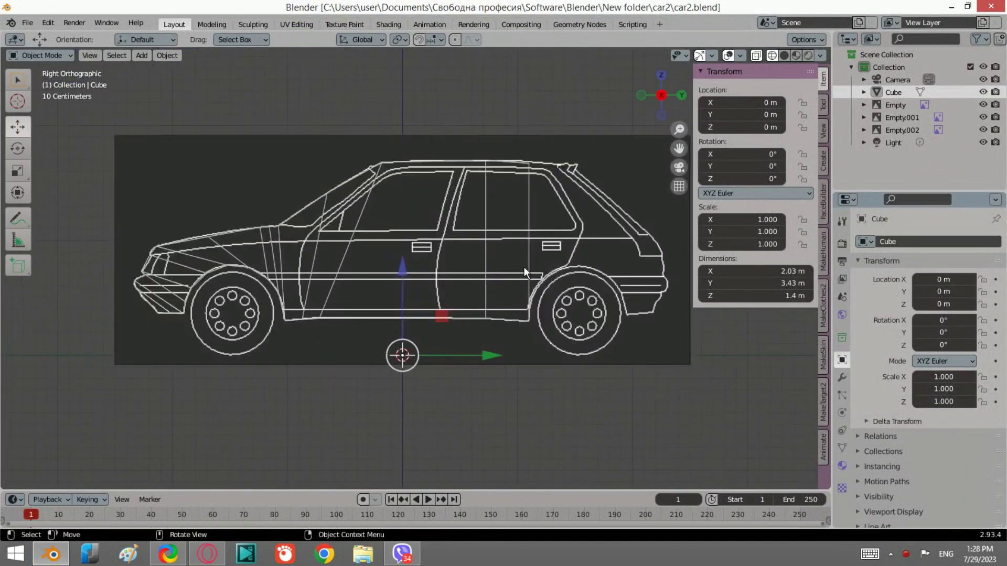
key(Tab)
shift+middle_drag(560, 313, 478, 272)
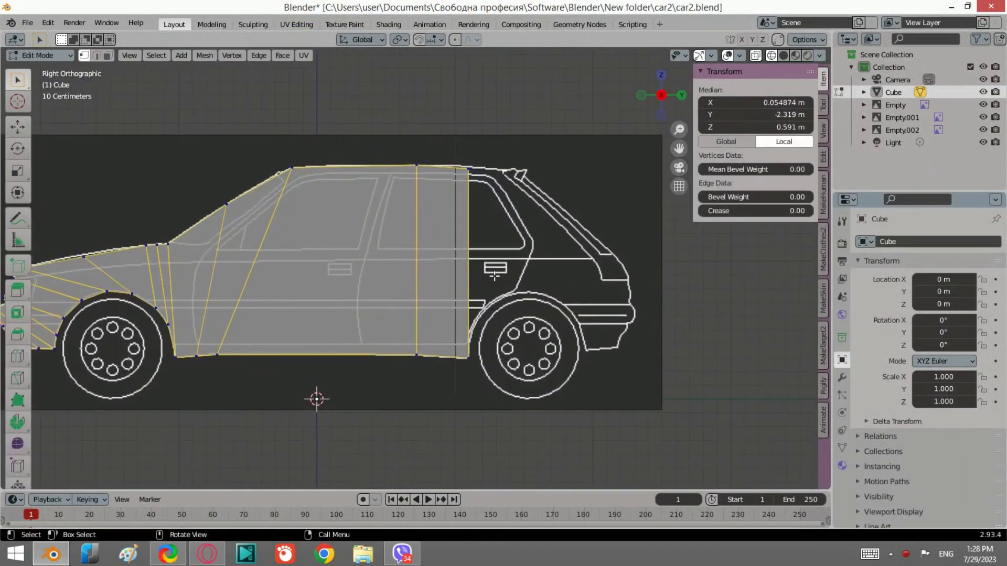
- In side view, move the rear door edge onto the blueprint line
scroll(597, 83, up, 3)
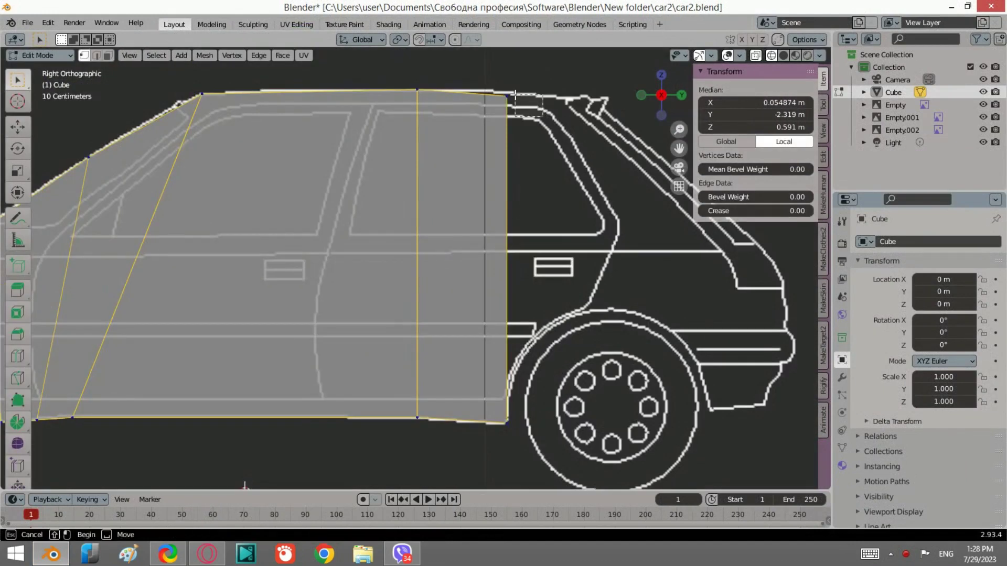
shift+click(534, 134)
key(t)
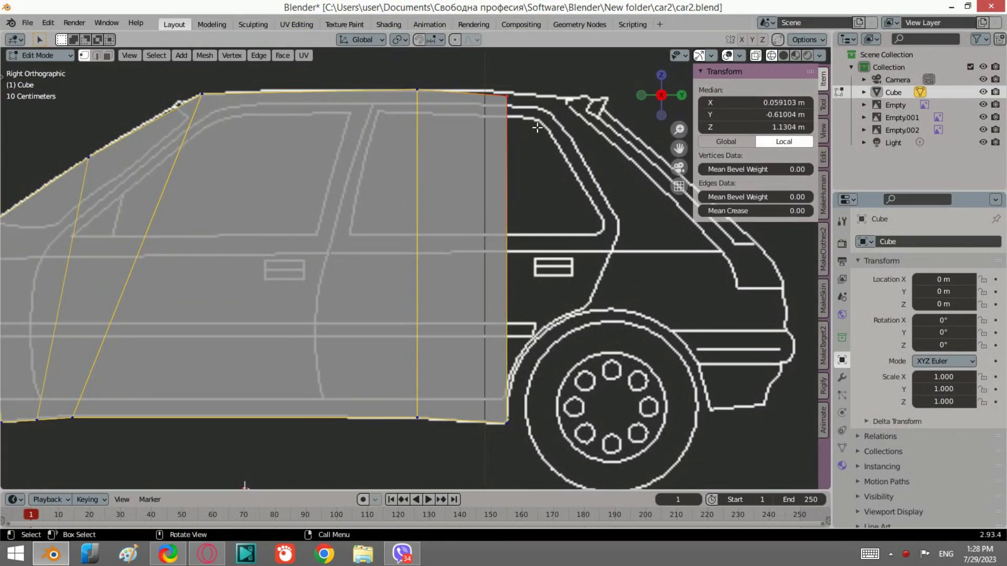
key(g)
click(539, 127)
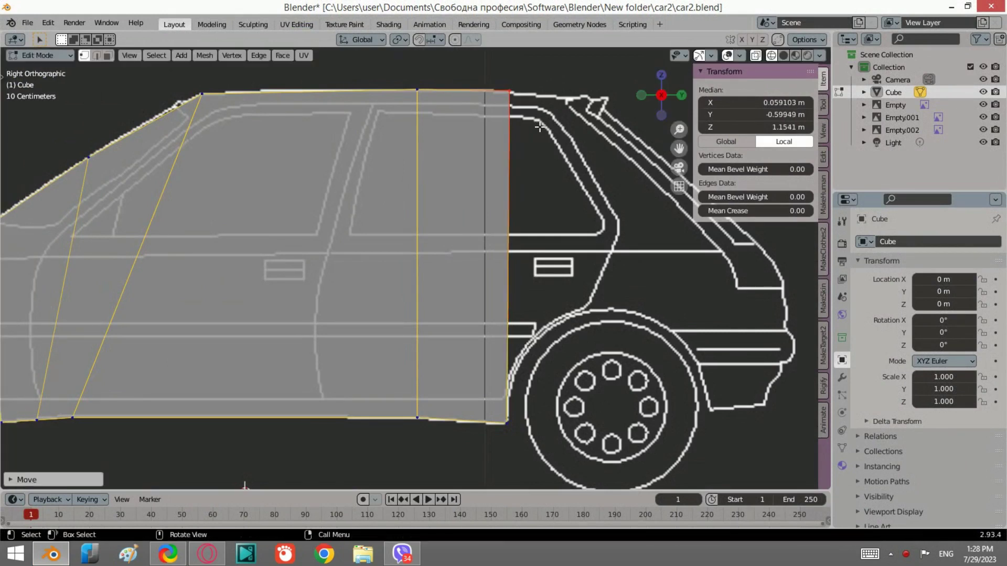
scroll(539, 127, down, 2)
scroll(473, 155, up, 1)
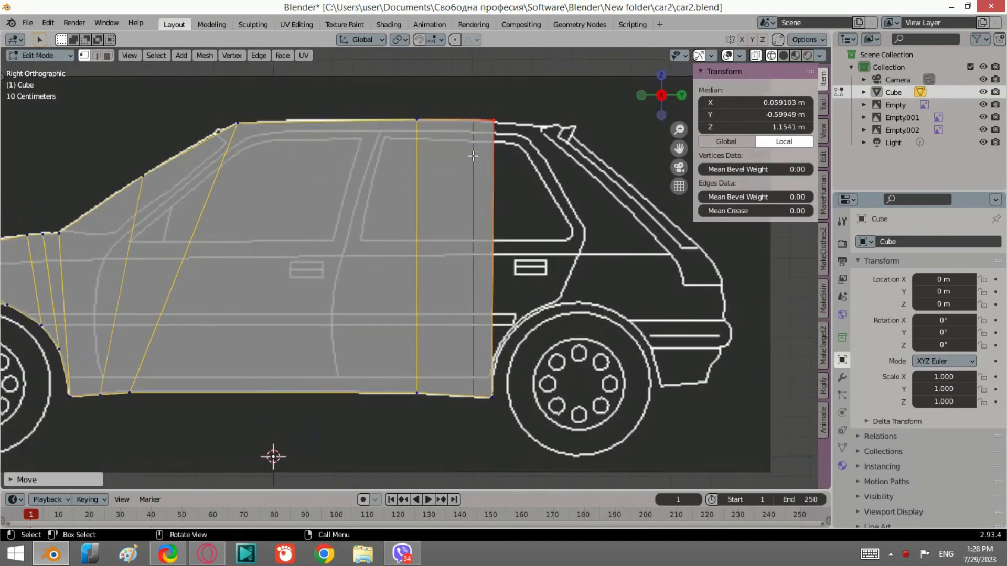
- Lower the rear vertical edge along Z to match the back blueprint, then return to side view
drag(518, 428, 464, 100)
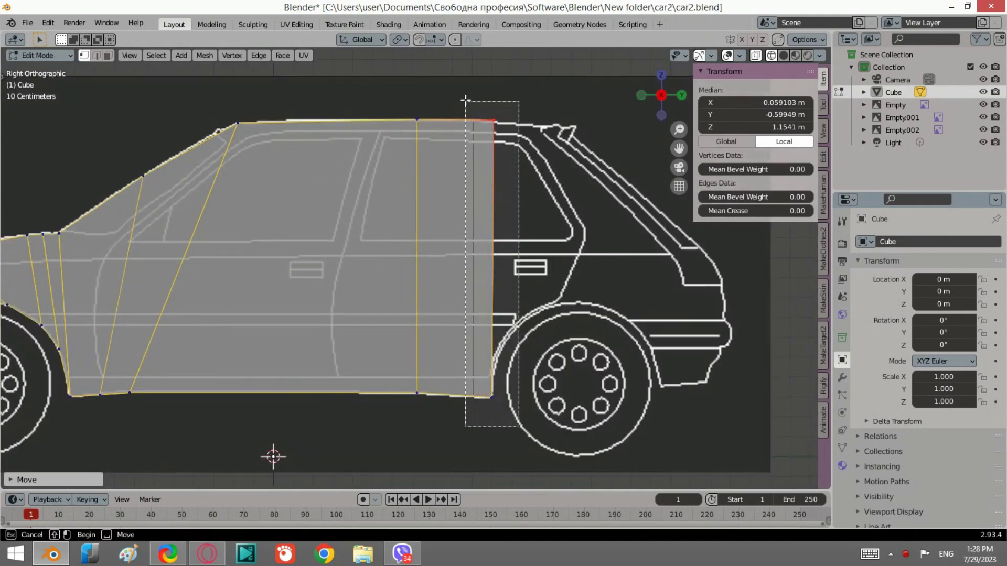
click(681, 95)
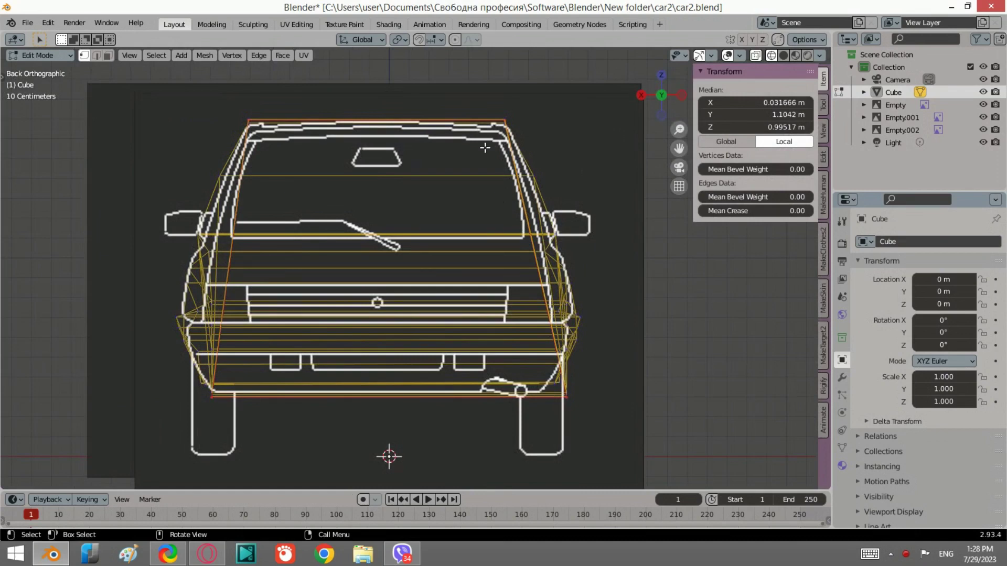
key(g)
key(z)
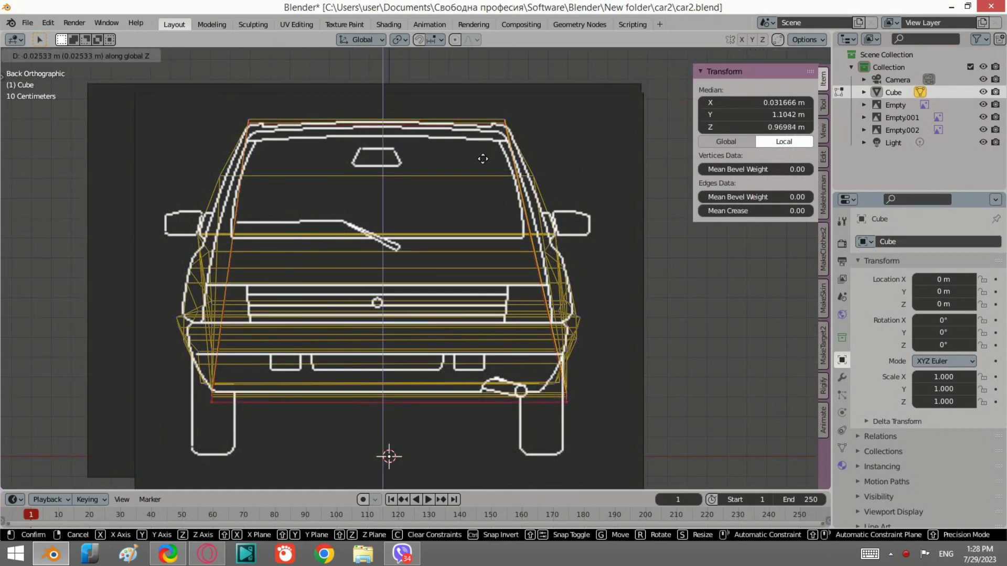
click(483, 159)
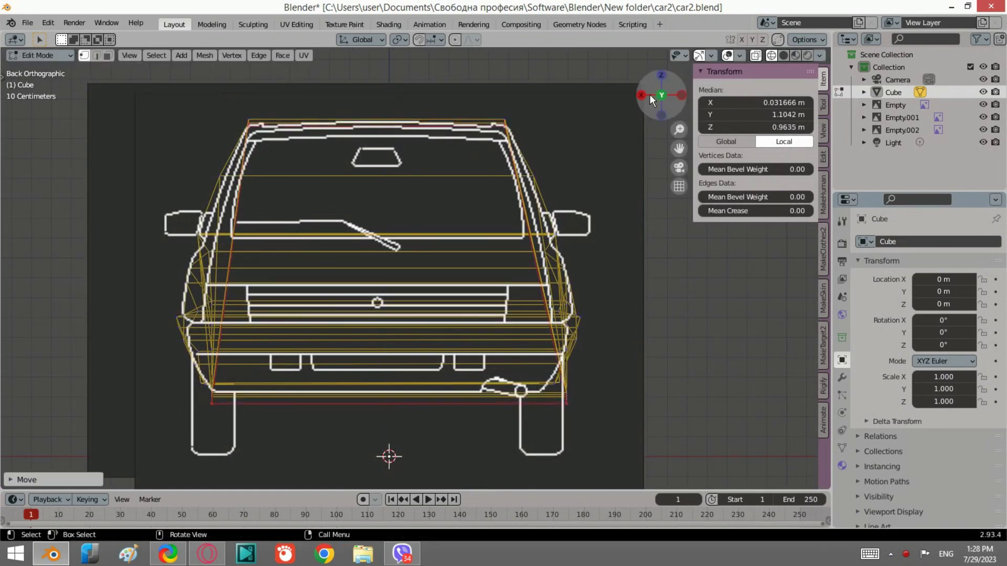
click(597, 140)
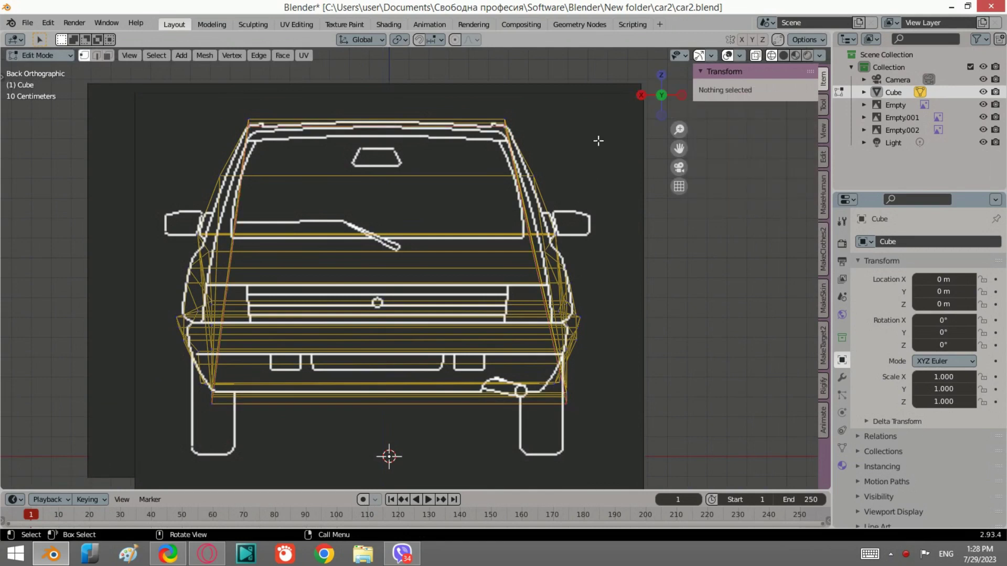
click(642, 95)
- Adjust the rear edge and bottom rear vertex positions, undoing the last vertex move
click(520, 125)
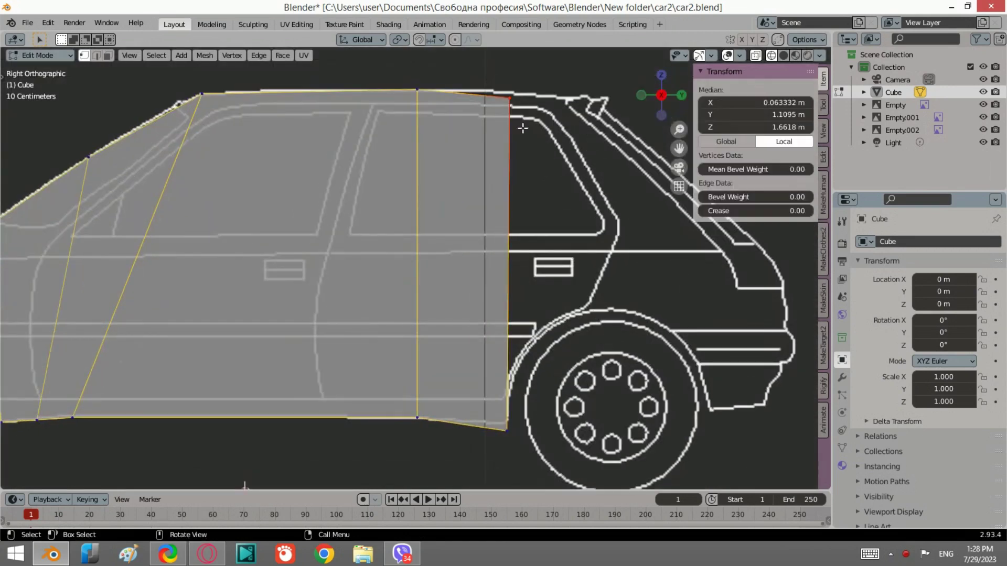
key(g)
click(523, 122)
click(519, 425)
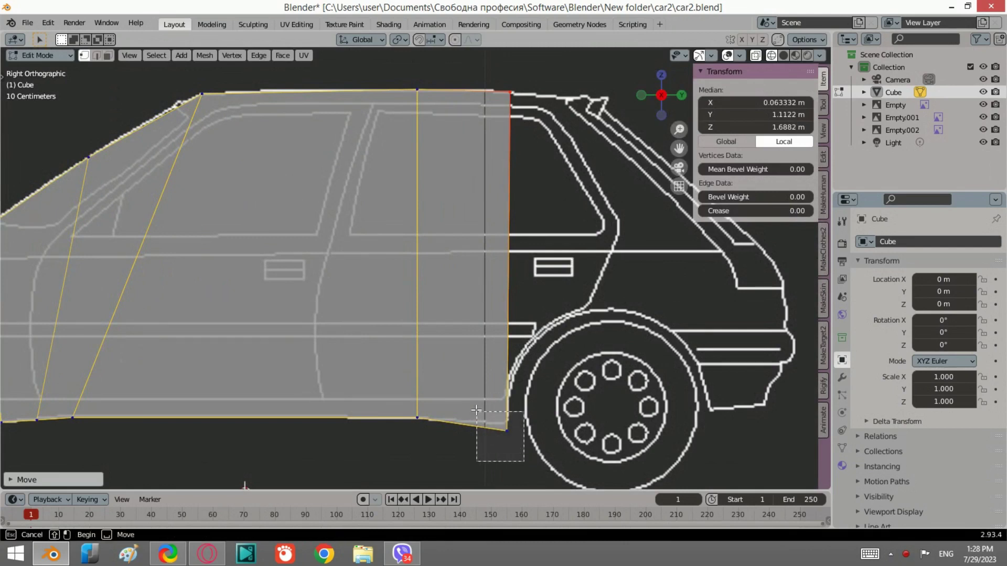
key(g)
click(586, 451)
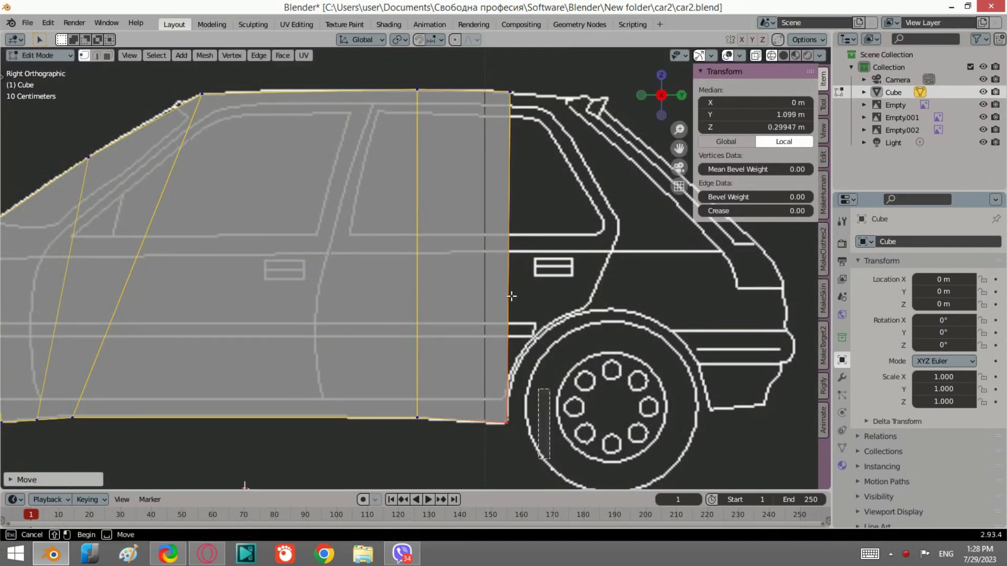
key(ctrl+z)
key(ctrl+z)
- Extrude the rear edge backward to the car's rear, scaling and positioning it
key(e)
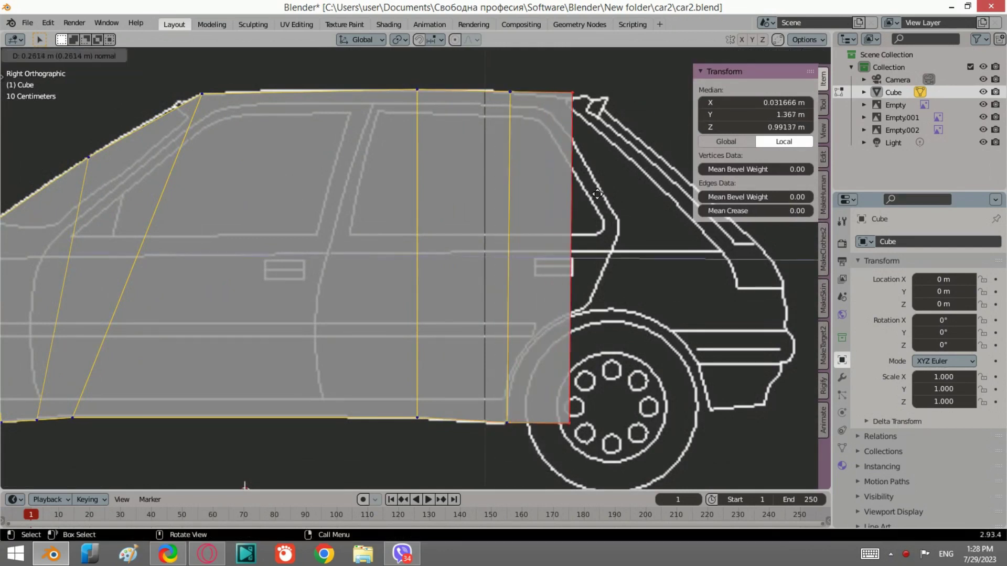
click(629, 283)
key(s)
click(617, 276)
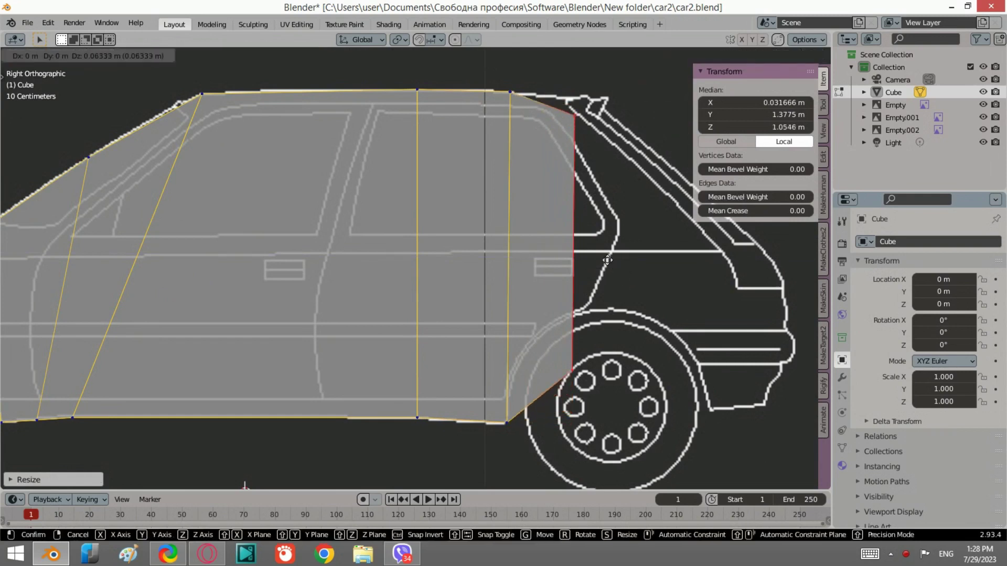
key(g)
click(574, 154)
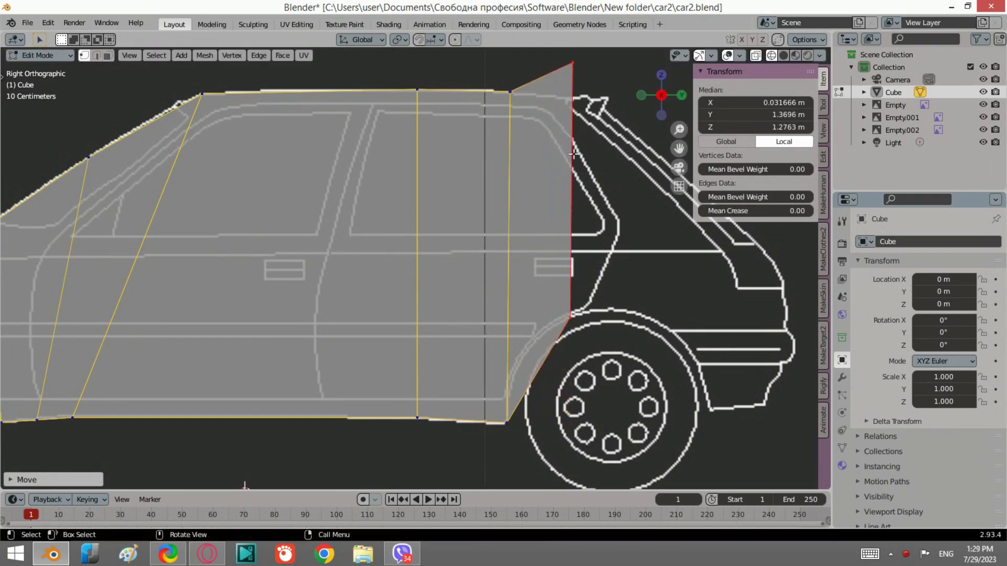
- Drop the top rear vertex onto the roof line and angle the lower edge by the wheel arch
click(572, 63)
key(g)
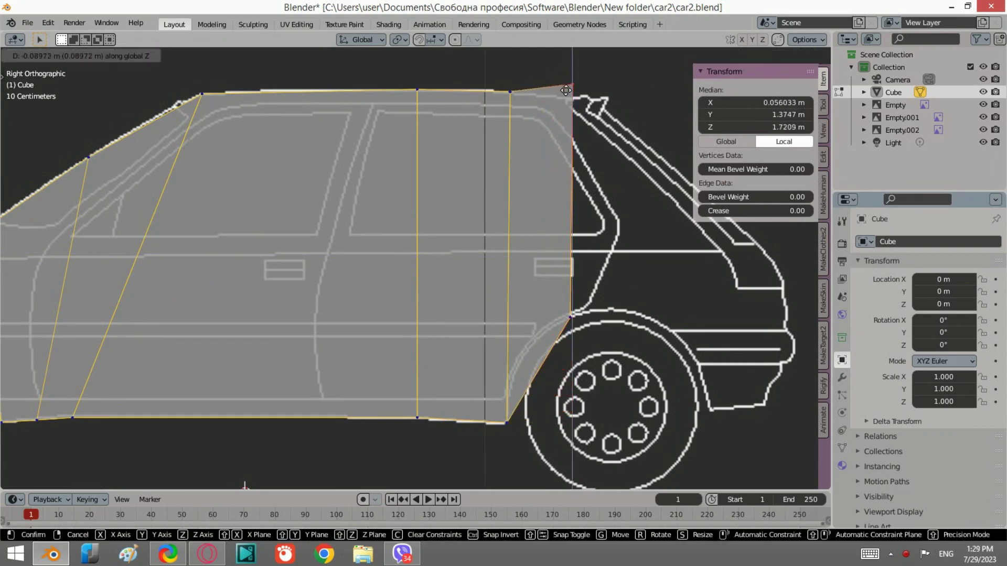
click(547, 315)
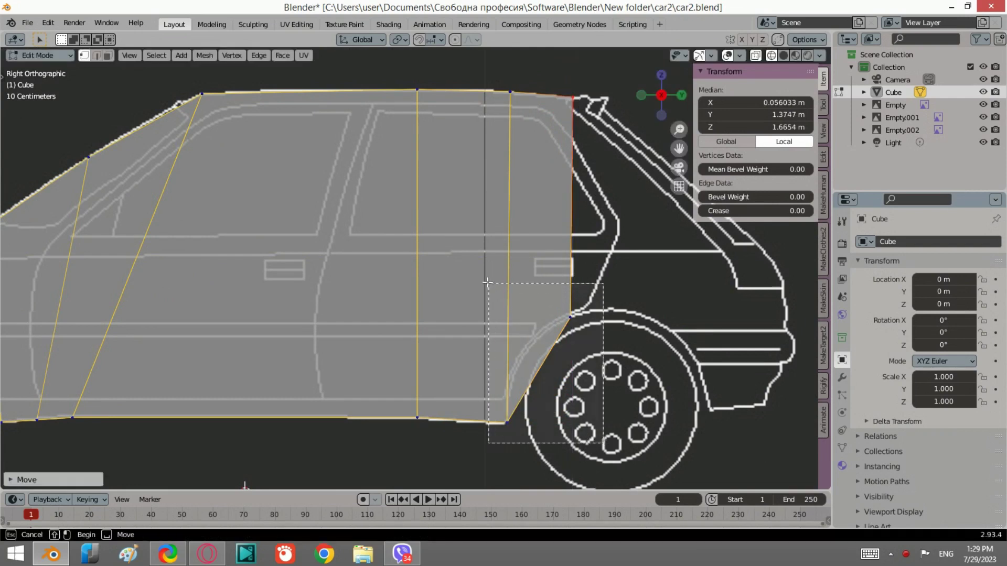
shift+click(529, 386)
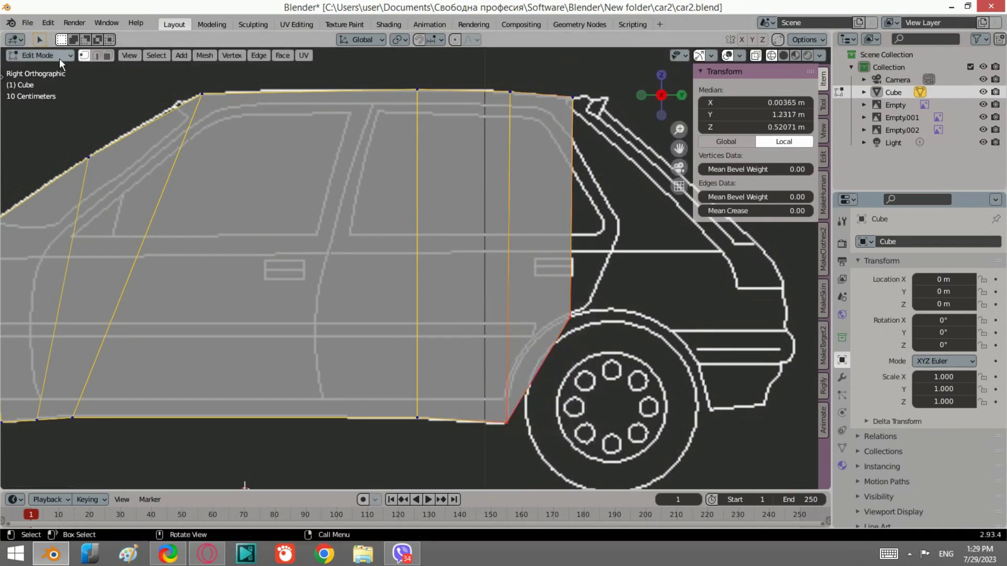
click(394, 299)
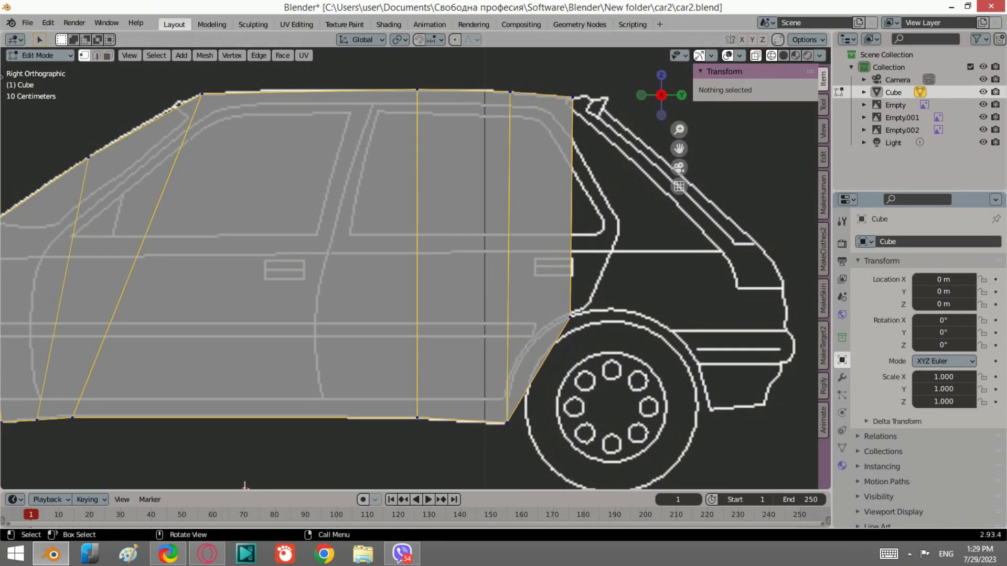
- Cut a vertical edge loop across the rear section of the body
key(t)
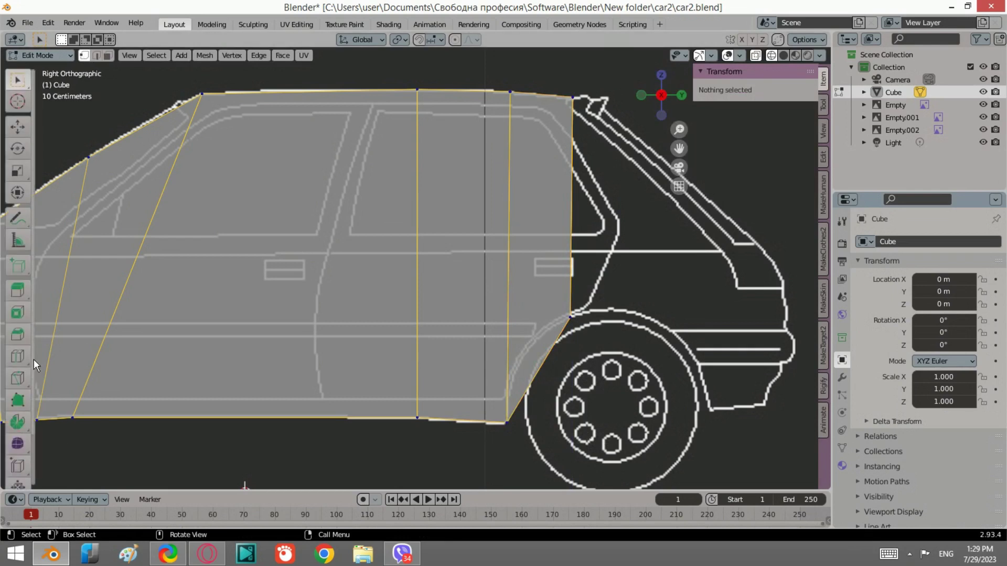
click(18, 357)
click(541, 349)
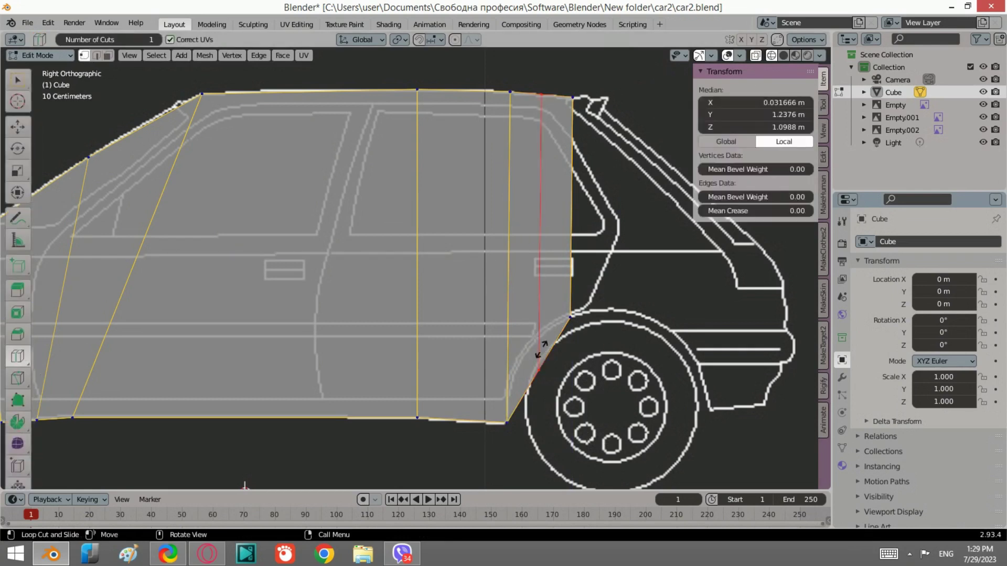
key(w)
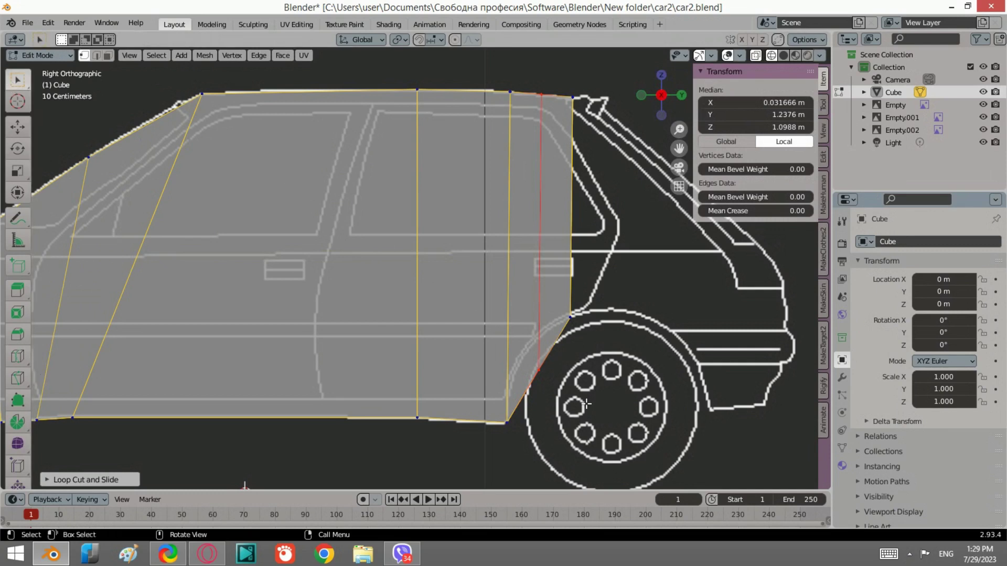
- Bend the edge near the wheel arch along its curve, then select another edge and view the back blueprint
click(545, 382)
scroll(622, 416, up, 3)
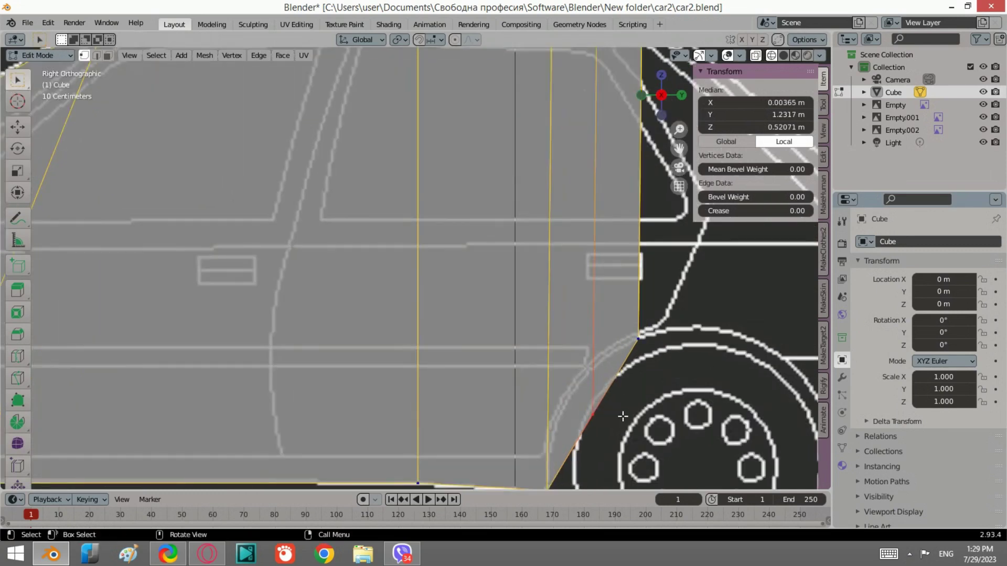
key(g)
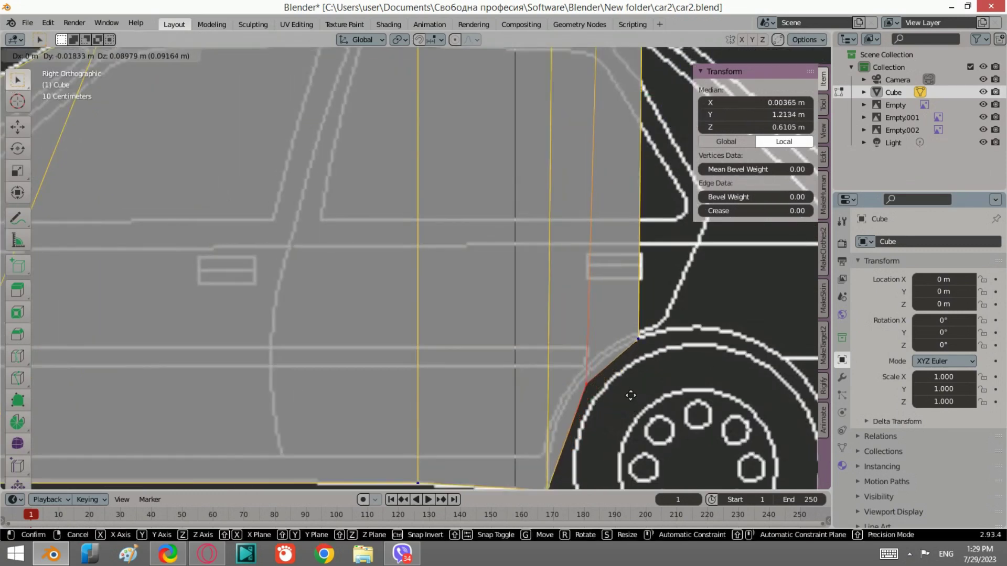
click(613, 398)
scroll(624, 315, down, 4)
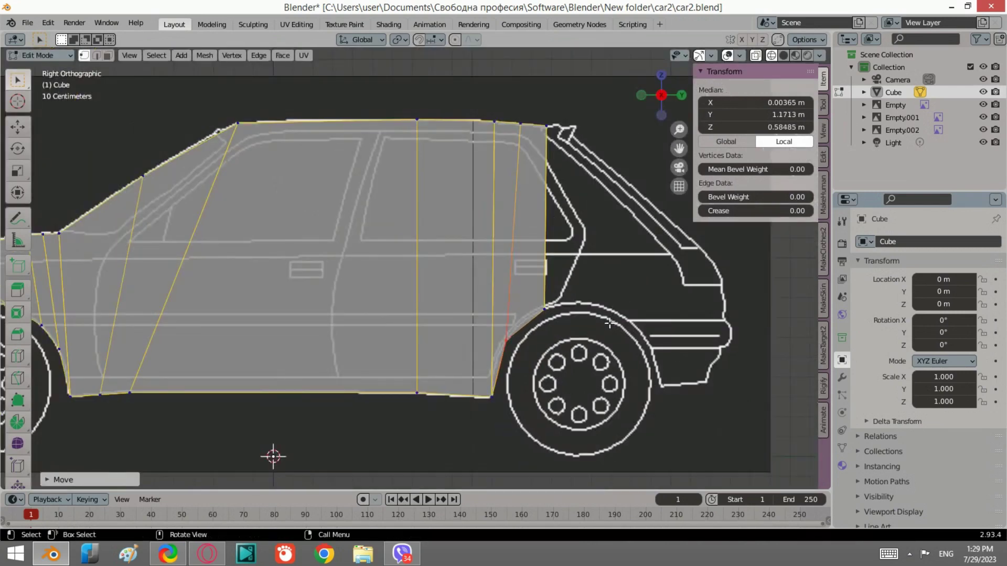
click(545, 303)
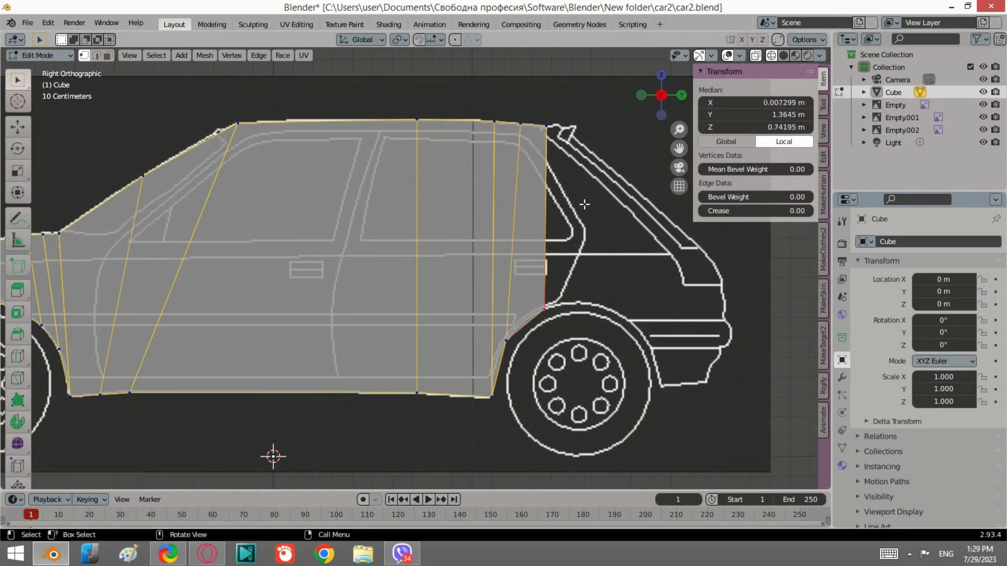
click(677, 93)
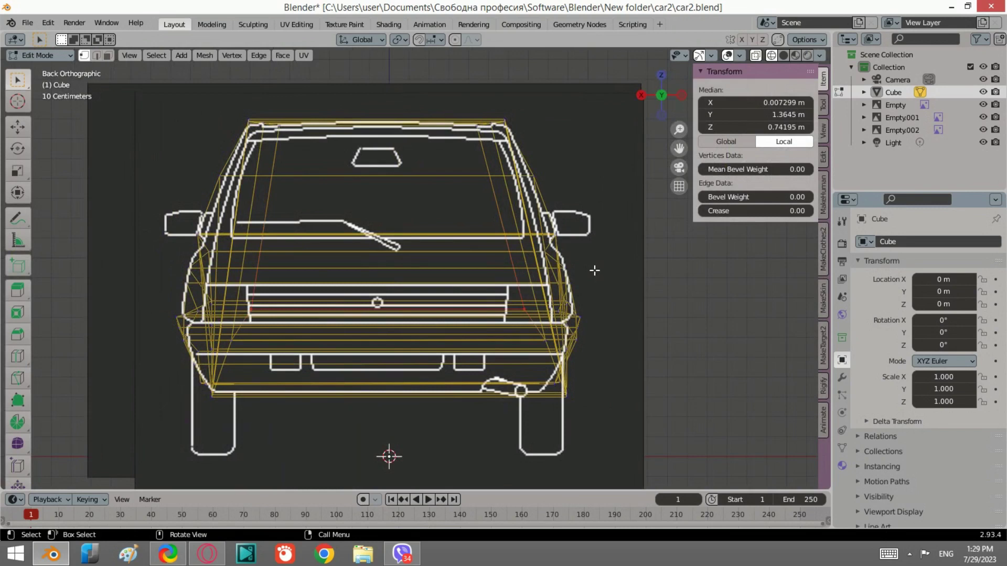
- Widen the selected body section along X and add the bottom corner edges to the selection
key(s)
key(x)
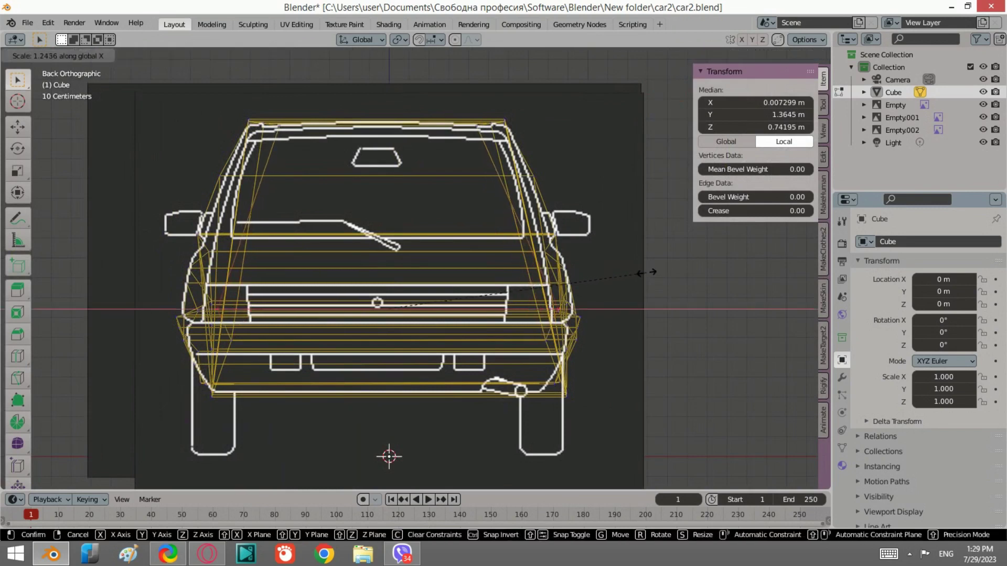
click(646, 273)
mouse_move(398, 400)
middle_down()
mouse_move(503, 342)
mouse_move(461, 378)
mouse_move(586, 373)
mouse_move(634, 353)
mouse_move(414, 389)
middle_up()
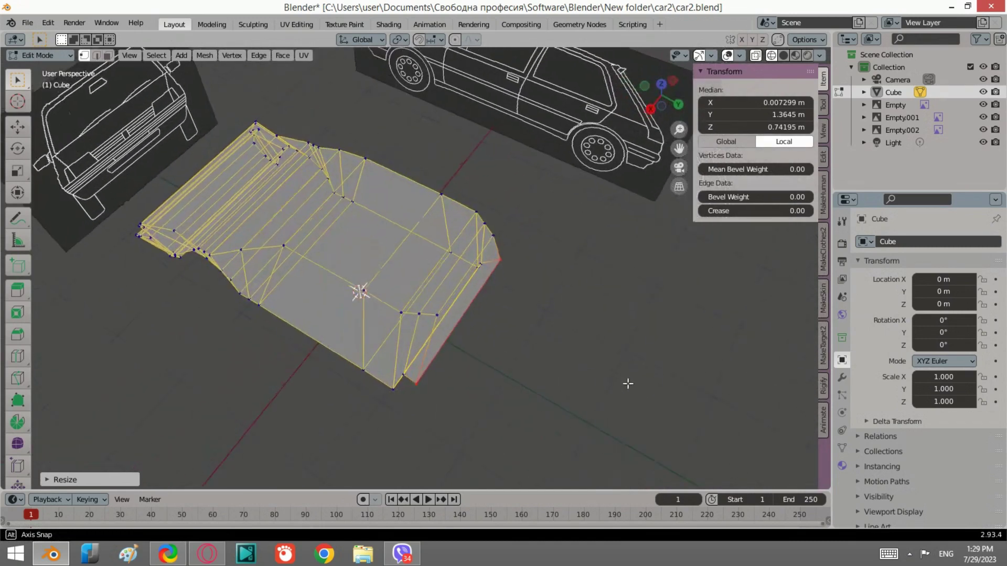
shift+click(397, 378)
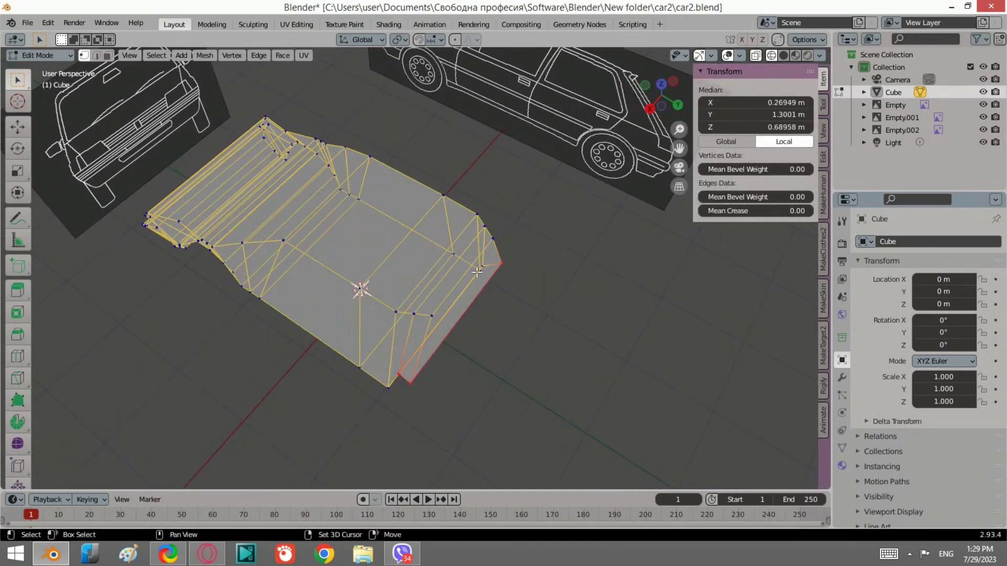
mouse_move(484, 266)
middle_down()
mouse_move(508, 278)
mouse_move(489, 288)
mouse_move(517, 294)
mouse_move(485, 271)
mouse_move(532, 242)
mouse_move(519, 238)
middle_up()
shift+click(485, 271)
- In back view, scale the selection wider along X to fit the blueprint
click(664, 104)
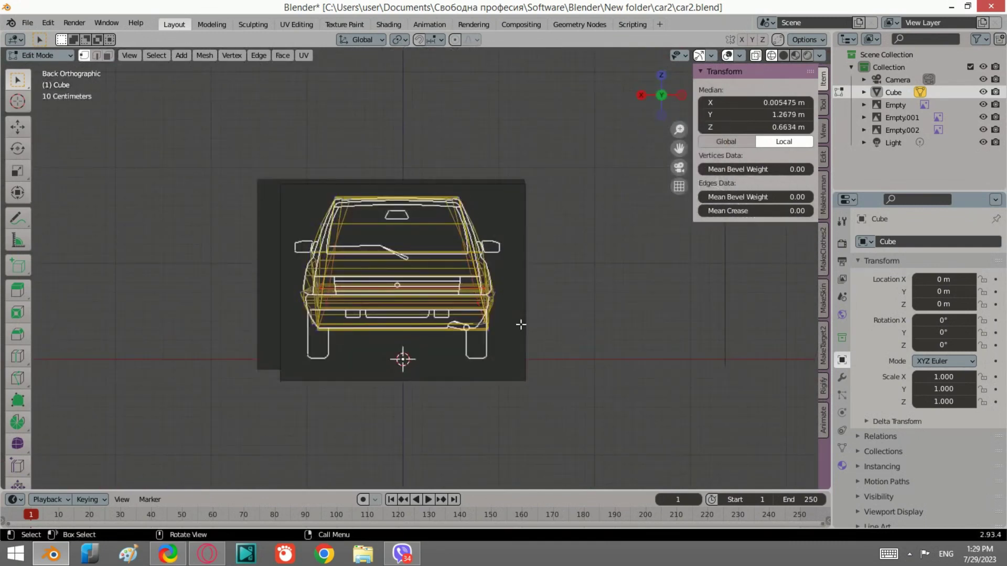
scroll(521, 325, up, 3)
key(s)
key(x)
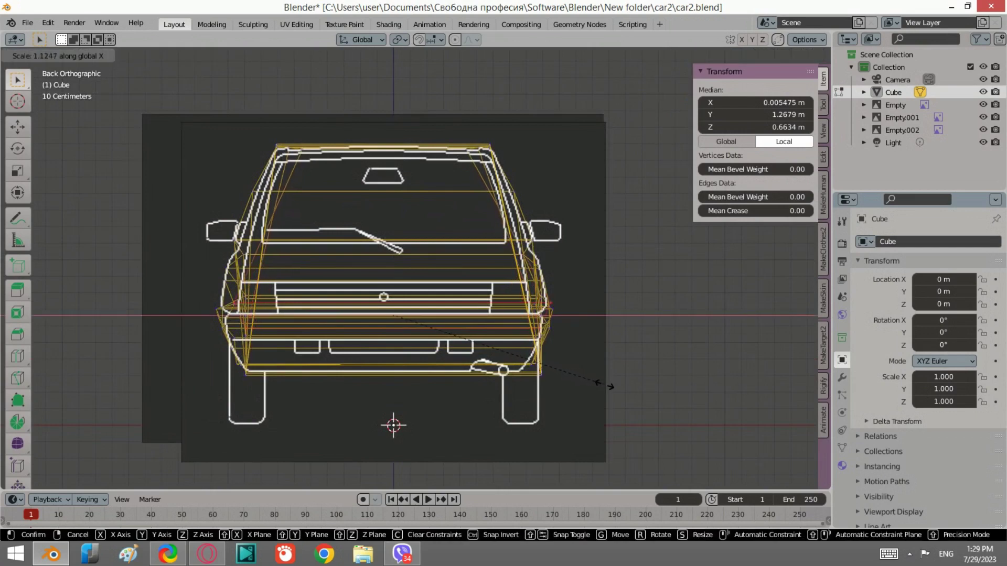
click(604, 385)
- Scale the bumper and lower body edges wider along X across both sides
ctrl+drag(582, 328, 429, 293)
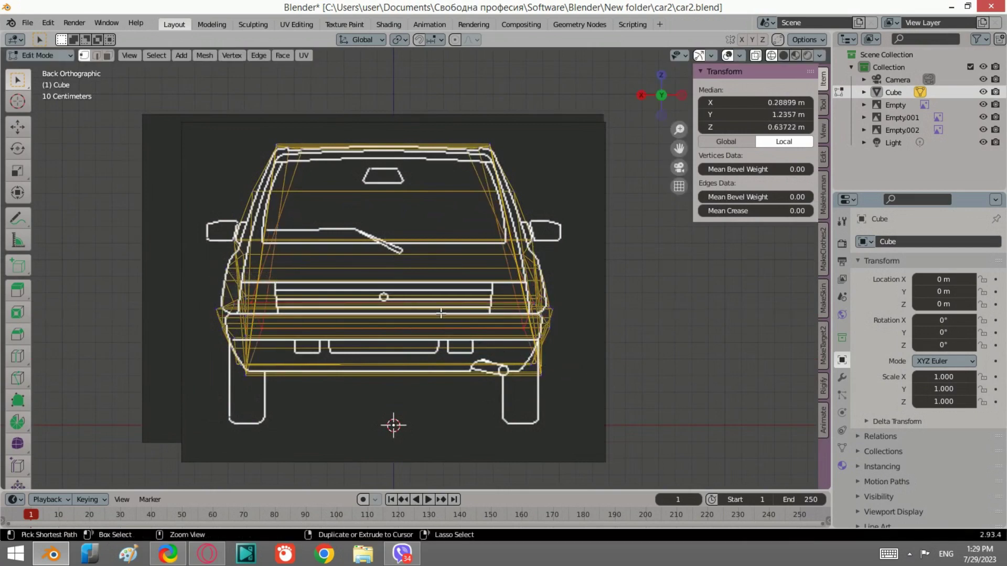
drag(554, 319, 252, 267)
key(s)
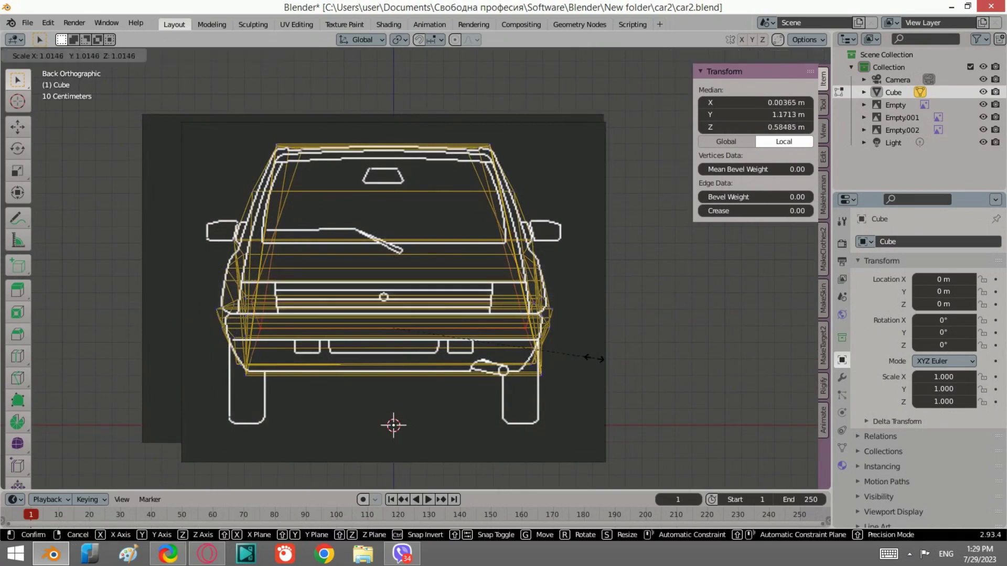
key(x)
click(598, 354)
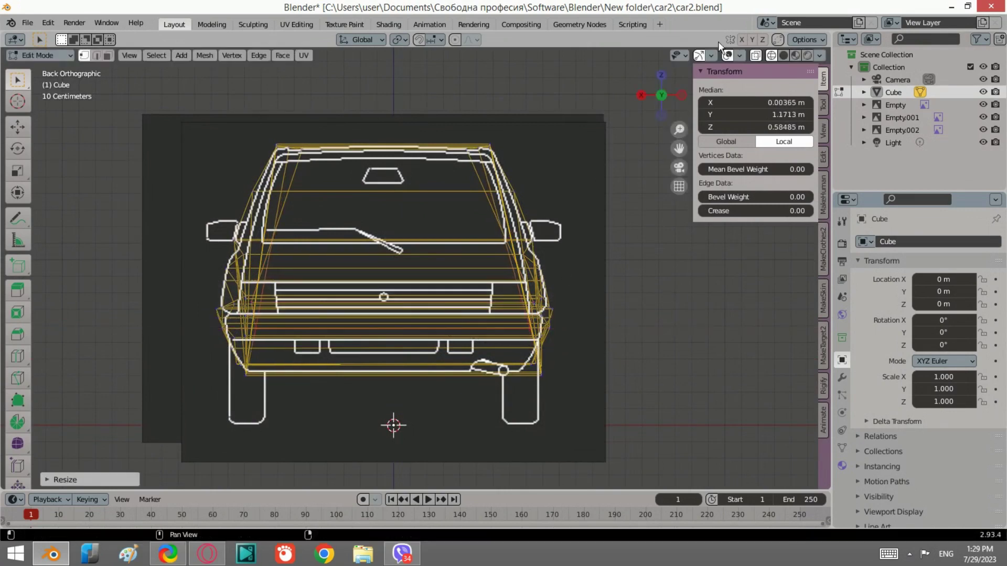
- Return to the side view and select the body's rear edge
click(641, 95)
scroll(527, 274, up, 3)
scroll(528, 274, up, 2)
mouse_move(556, 403)
mouse_down()
mouse_move(460, 227)
mouse_move(479, 146)
mouse_up()
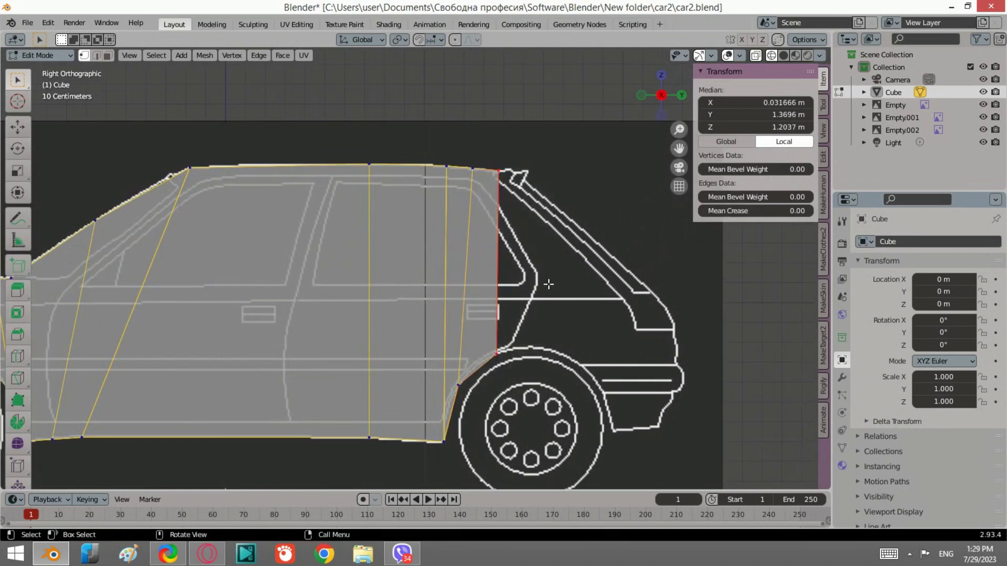
- Extrude the rear edge backward and place the new bottom rear vertex
key(e)
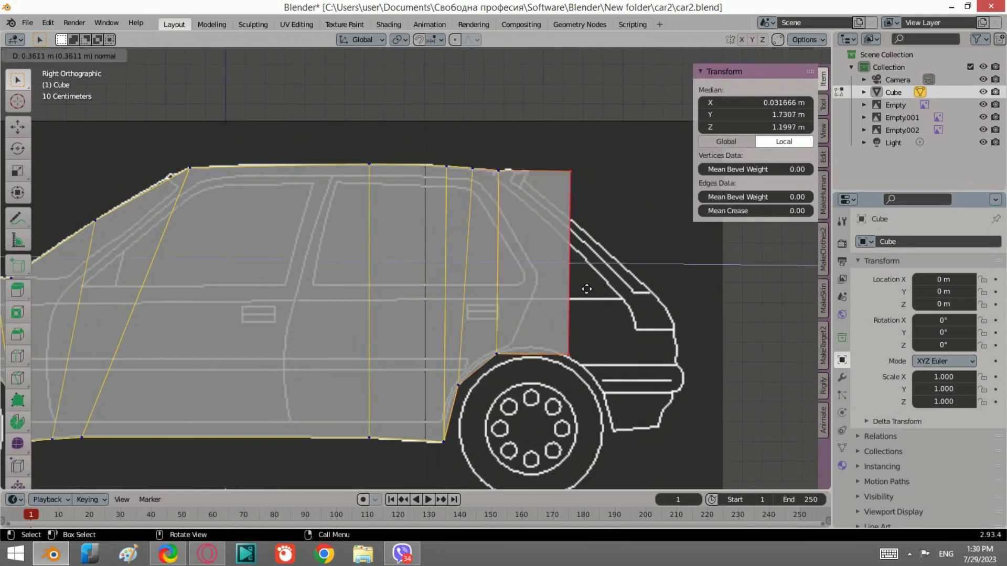
click(586, 289)
drag(602, 382, 549, 329)
key(g)
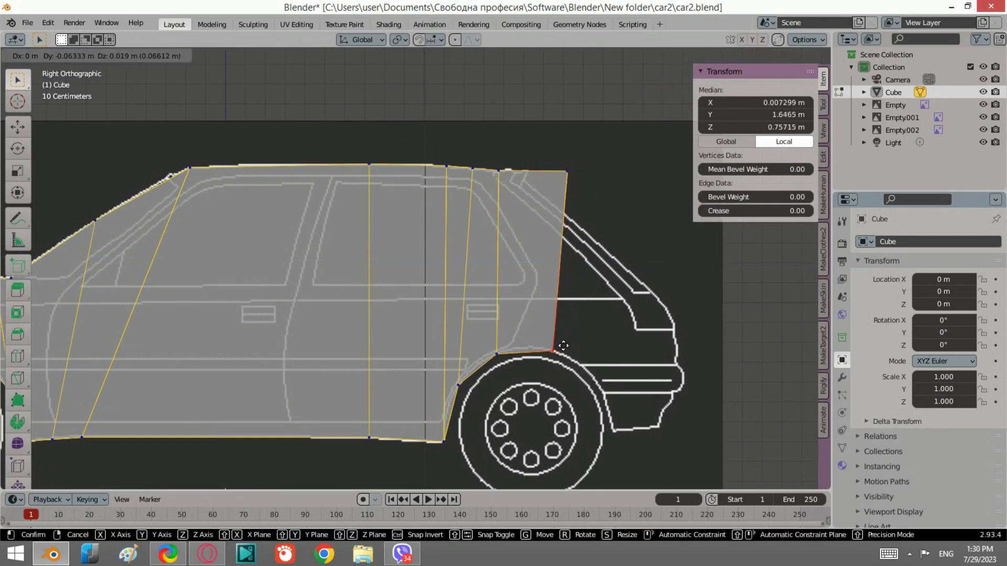
click(562, 328)
- Move the top rear vertex onto the sloping hatch line and refine the rear corner
drag(599, 209, 549, 144)
key(g)
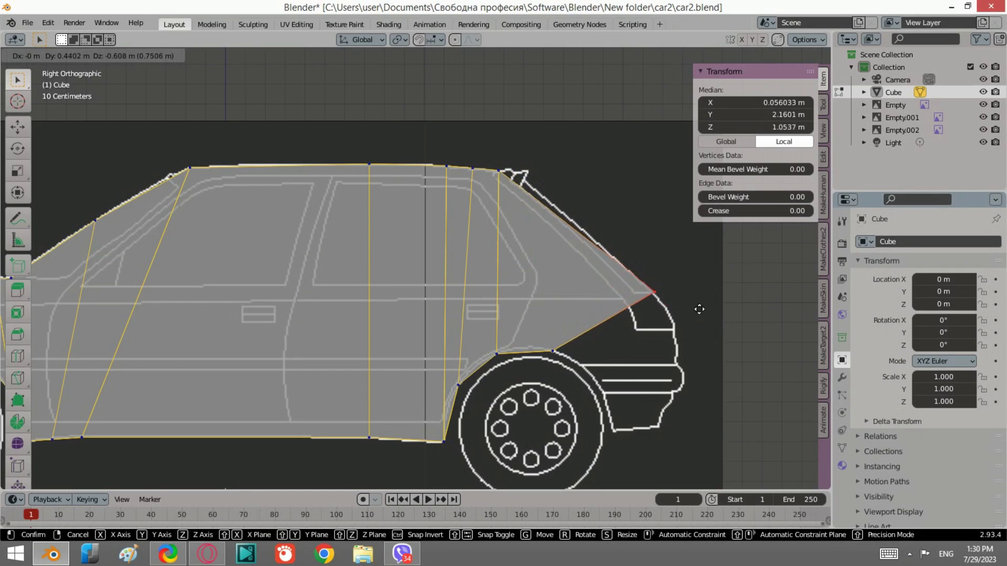
click(700, 312)
click(639, 276)
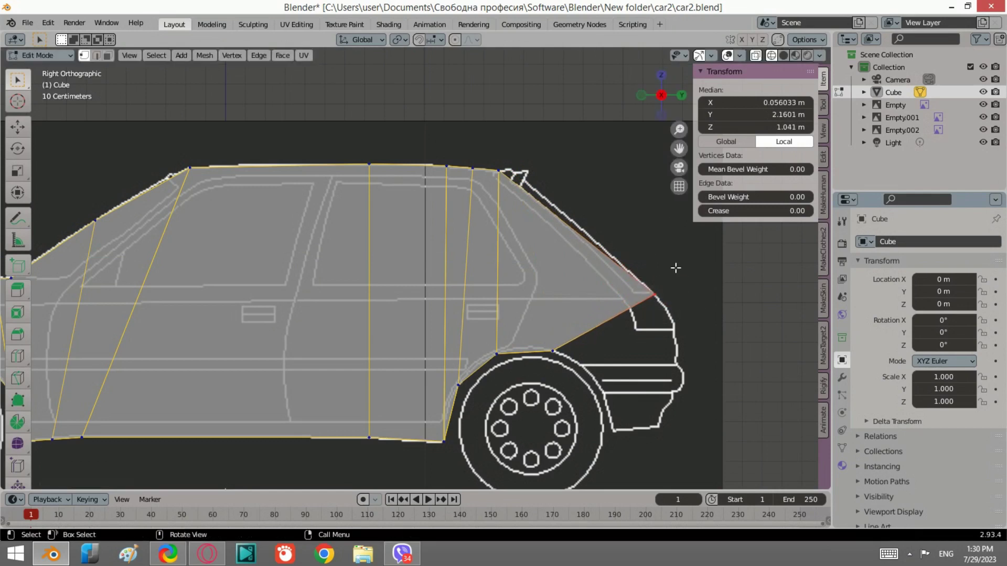
scroll(687, 319, up, 1)
key(g)
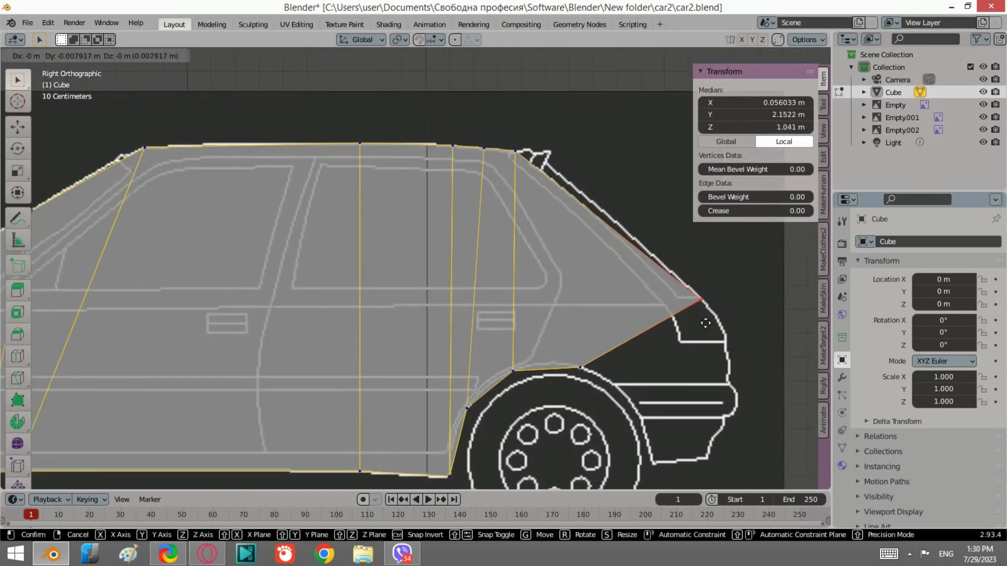
click(705, 323)
scroll(546, 221, down, 2)
- In back view, scale the new rear hatch edge up to the blueprint's width, then return to side view
click(681, 95)
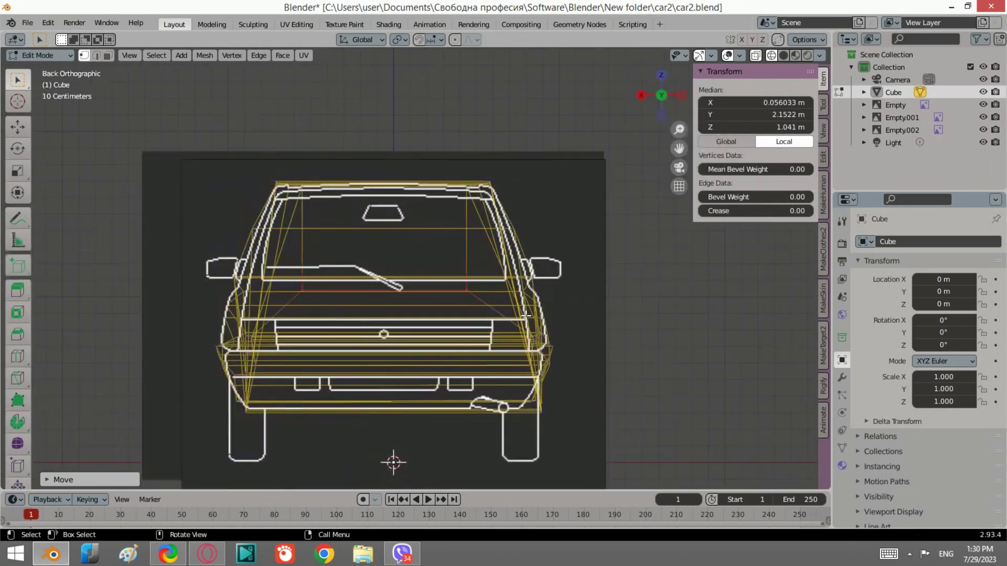
scroll(305, 318, up, 1)
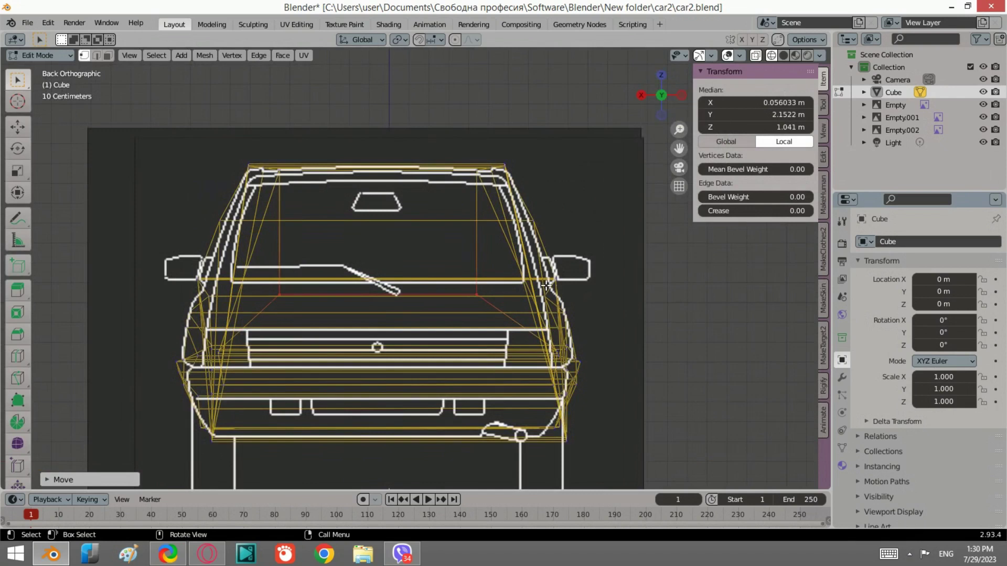
scroll(545, 285, down, 1)
key(s)
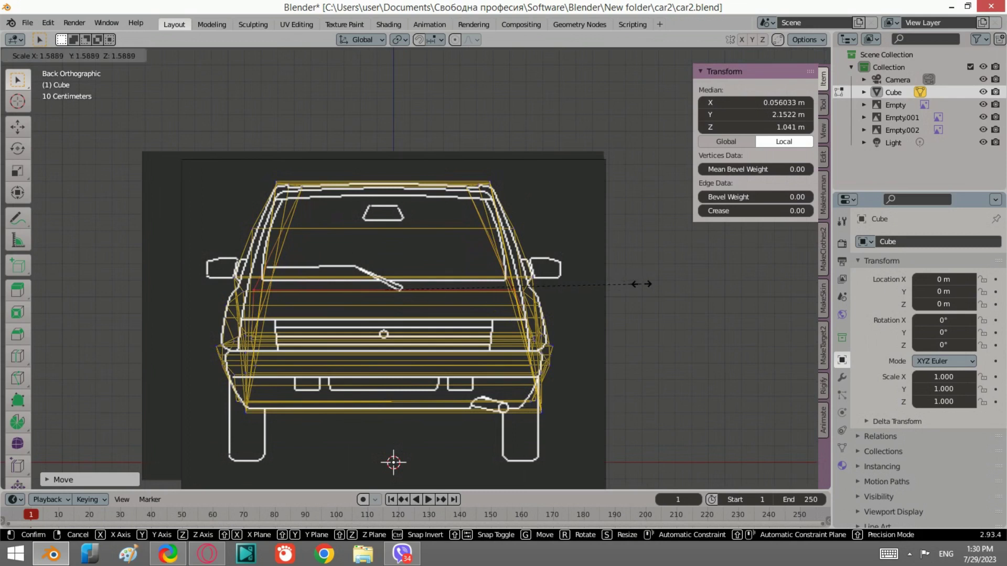
click(639, 284)
click(646, 96)
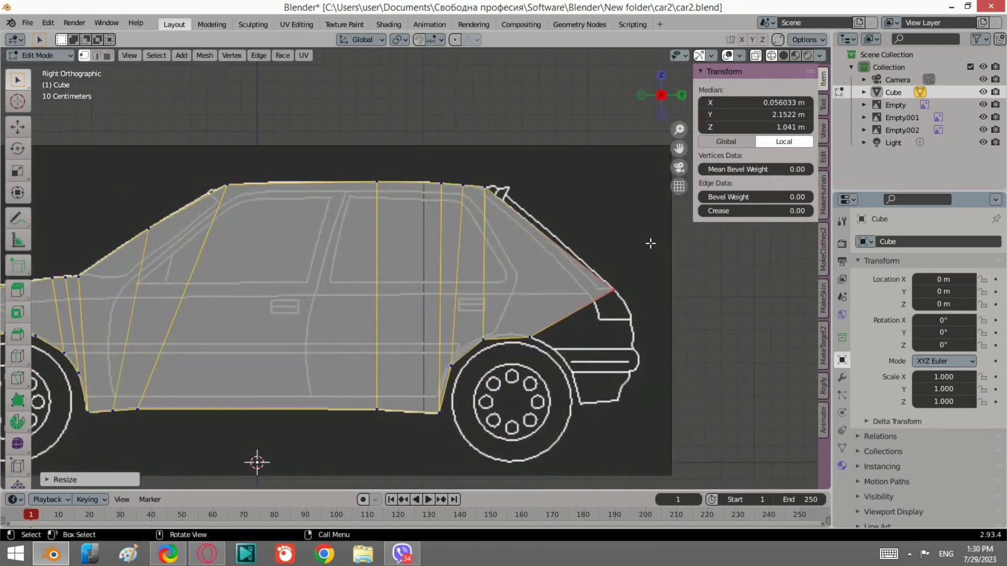
- Extrude the lower rear hatch edge down into a bumper and position its vertex
drag(564, 358, 527, 315)
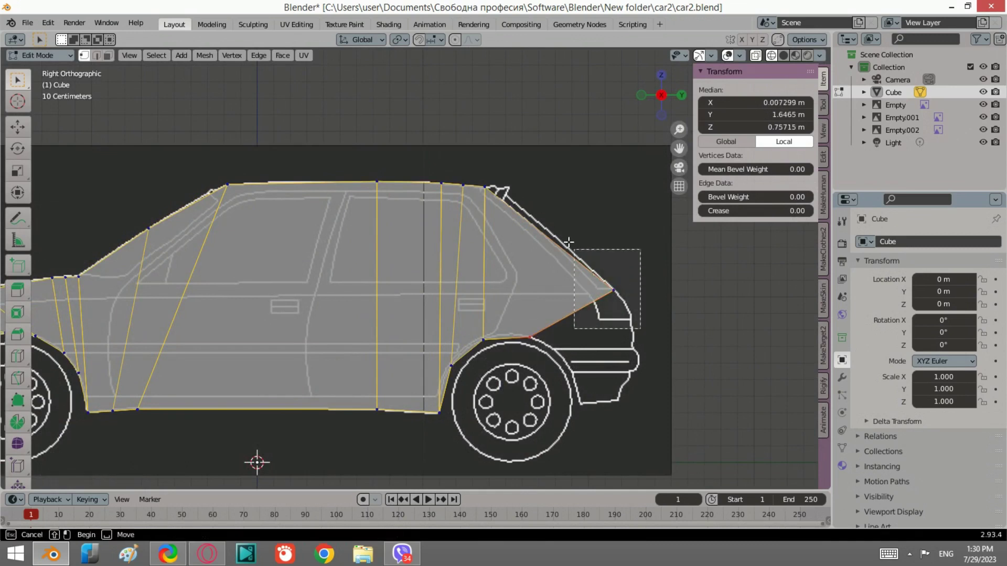
shift+drag(641, 329, 573, 251)
key(e)
click(651, 369)
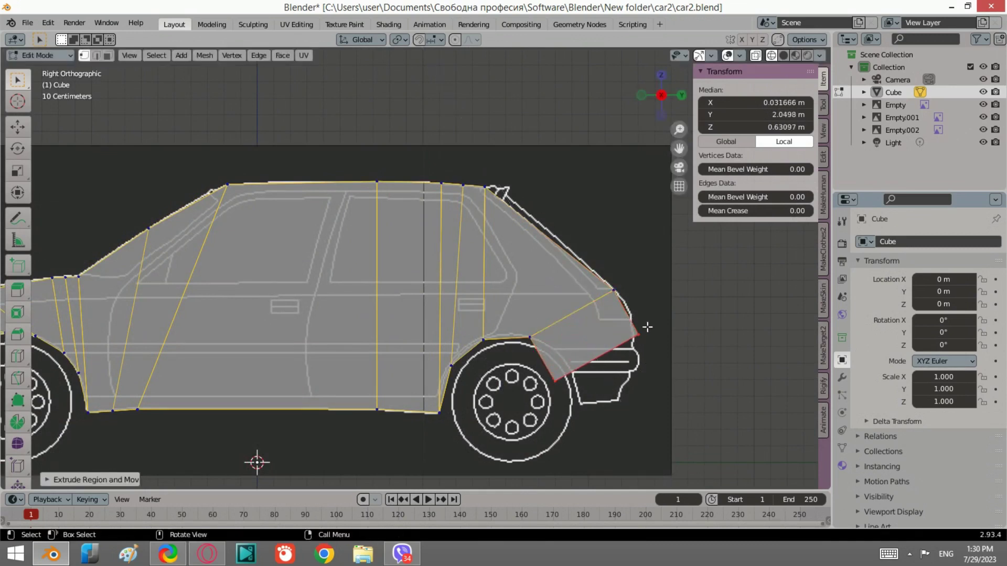
scroll(641, 361, up, 1)
key(g)
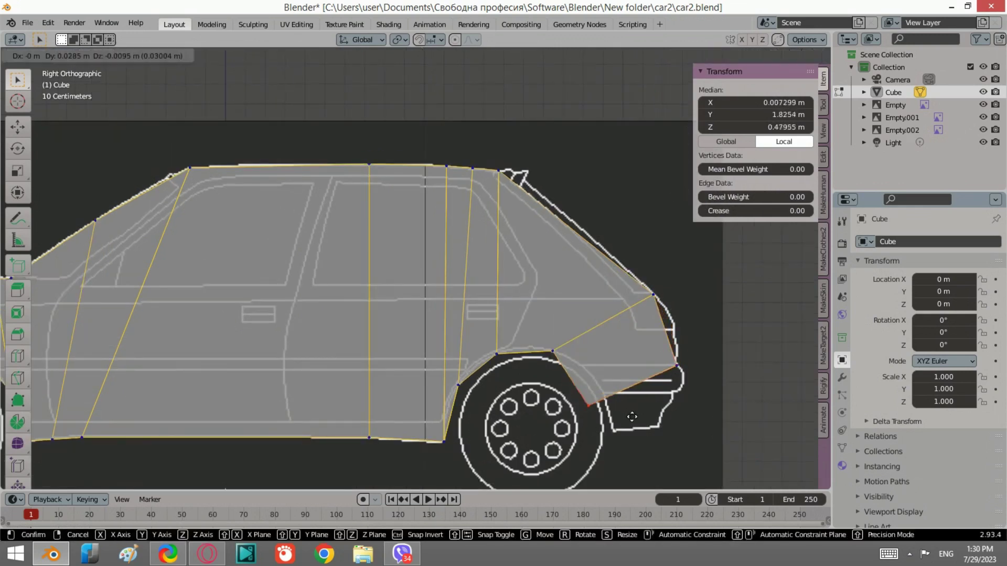
click(651, 439)
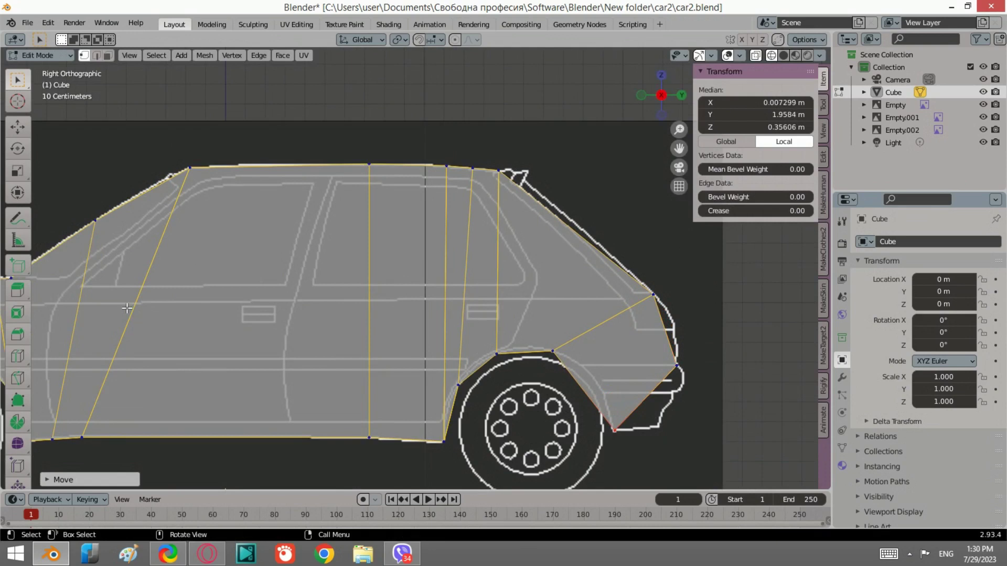
- Add an edge loop across the rear and move its vertices onto the tail outline
click(17, 356)
click(579, 386)
key(w)
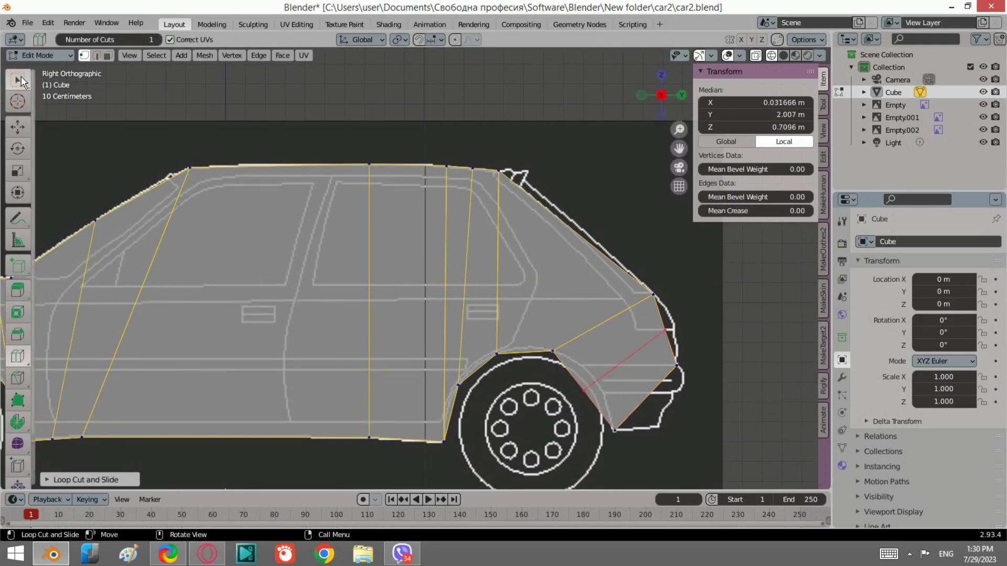
drag(630, 420, 562, 375)
key(g)
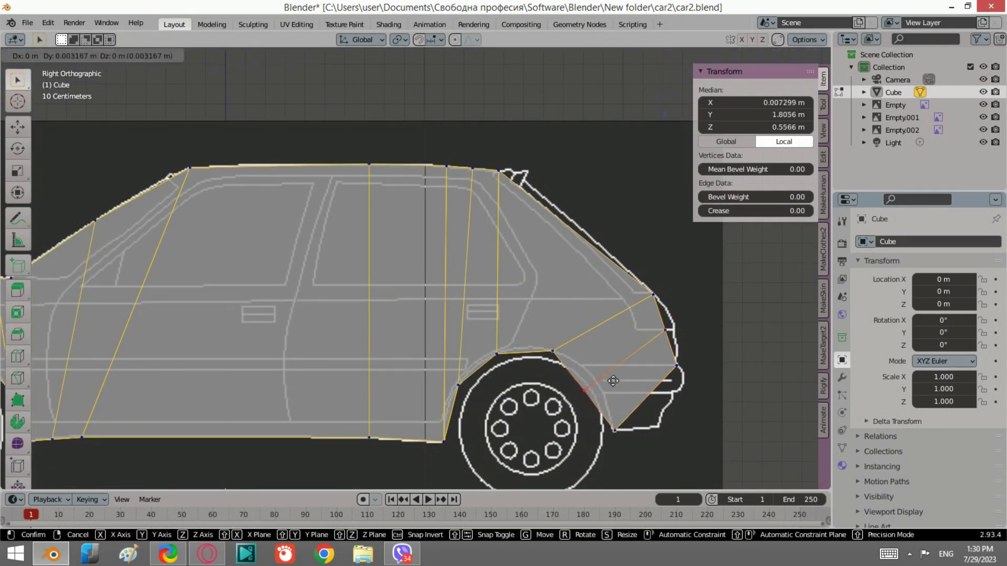
click(619, 371)
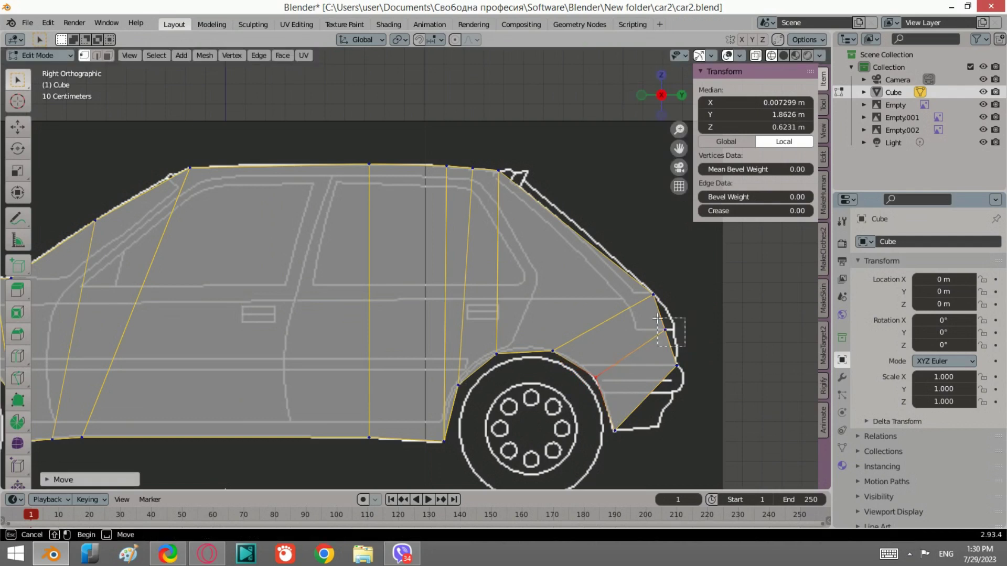
click(666, 330)
key(g)
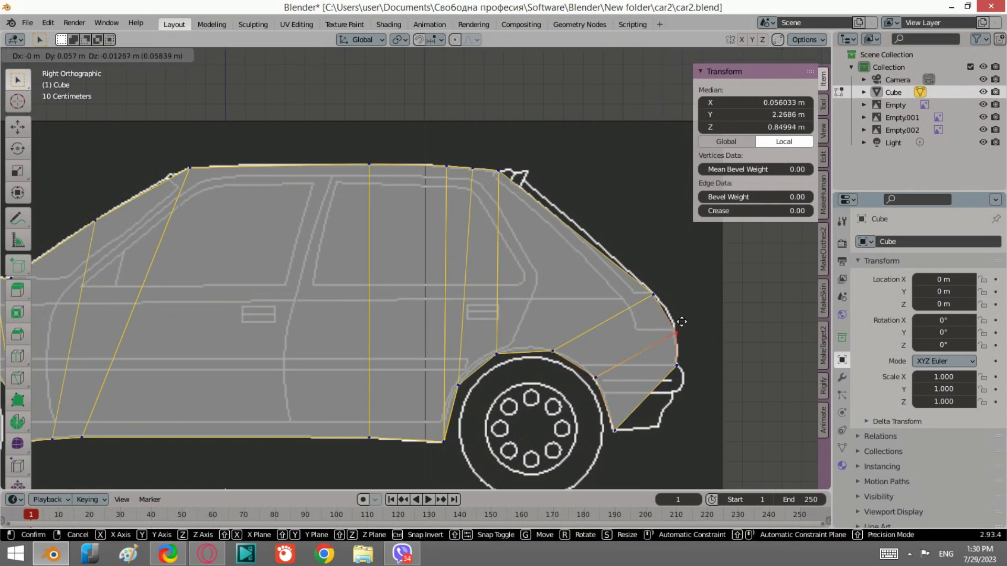
click(680, 323)
- In back view, scale the selected rear edge loop vertices slightly wider along X
click(680, 95)
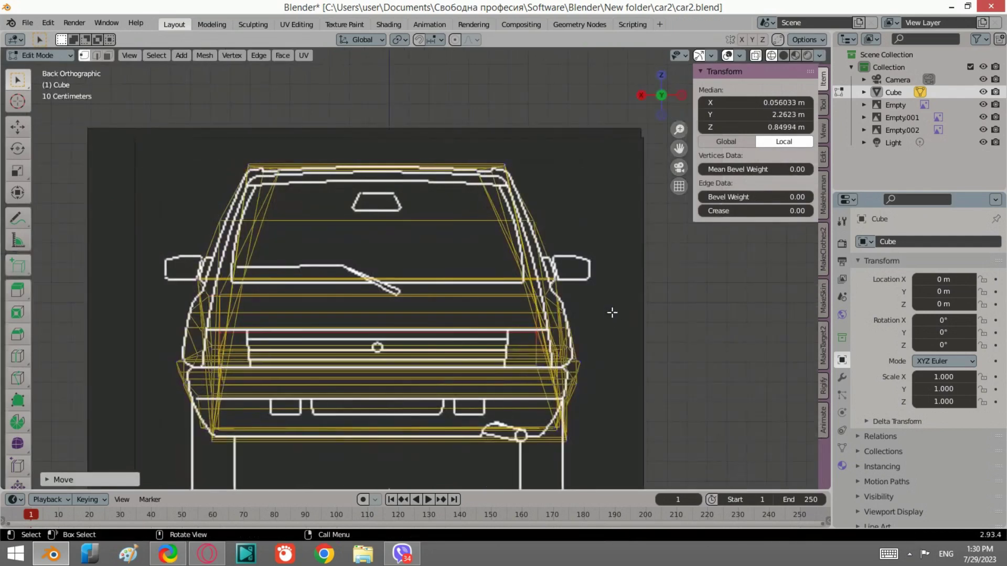
scroll(389, 343, up, 1)
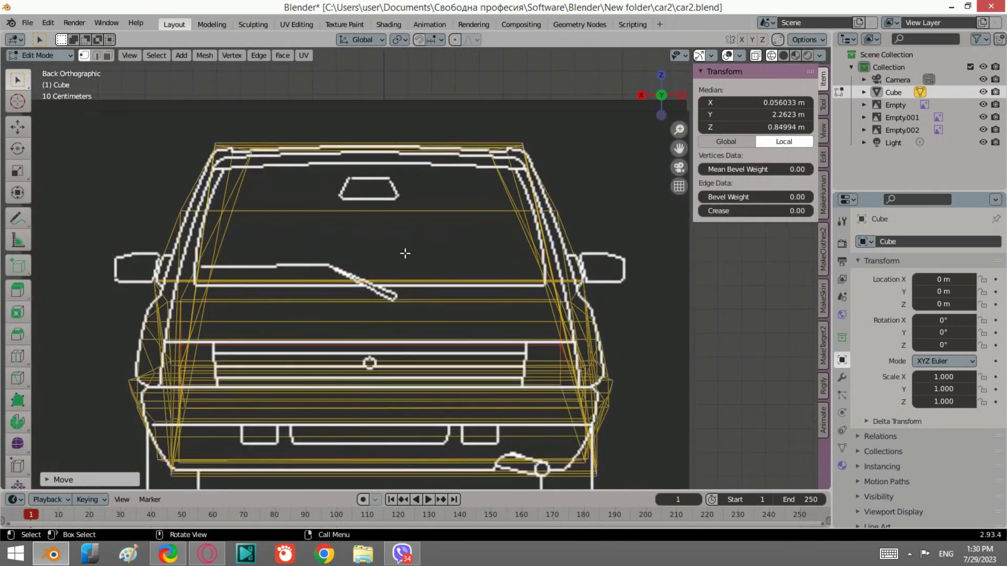
click(644, 98)
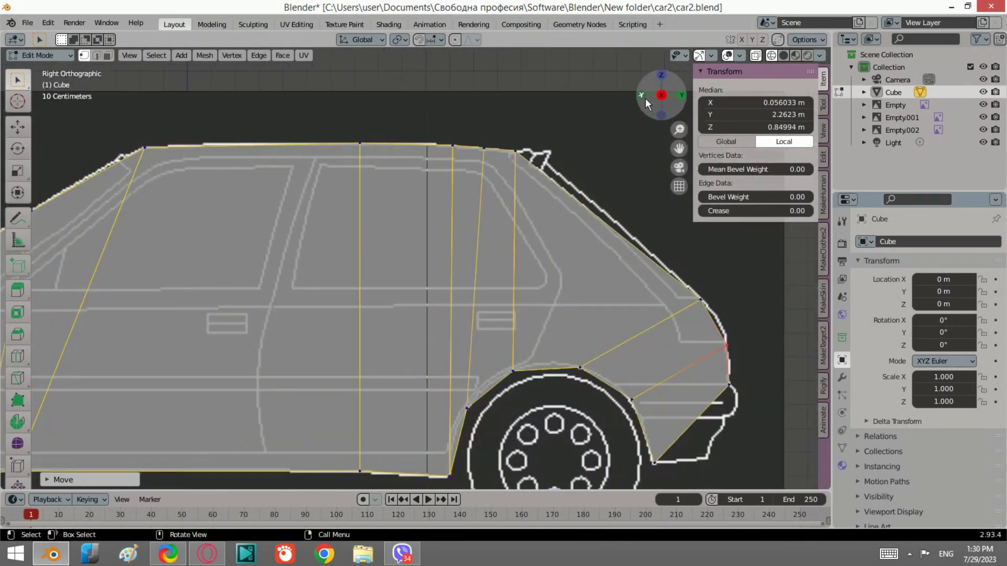
click(681, 95)
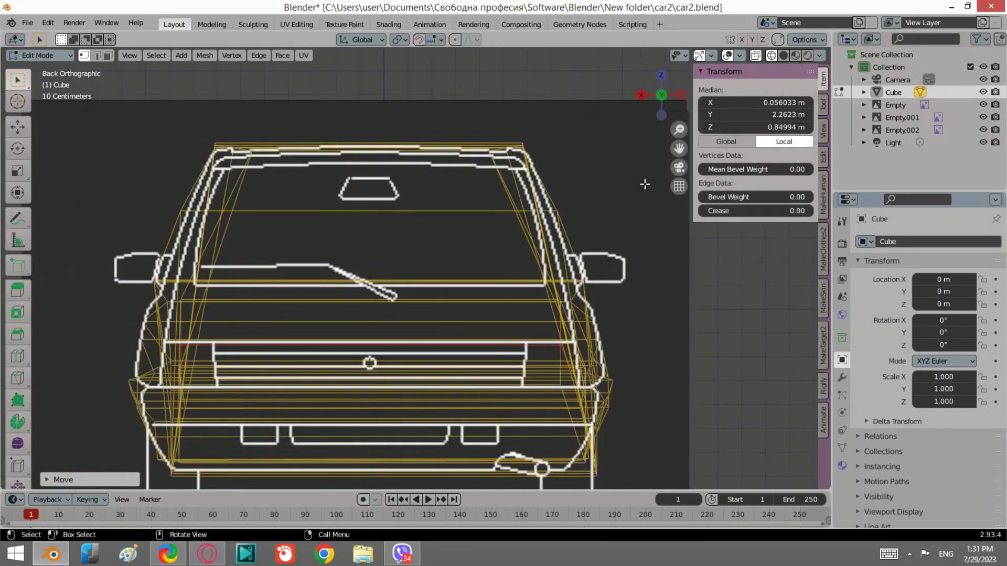
key(s)
key(x)
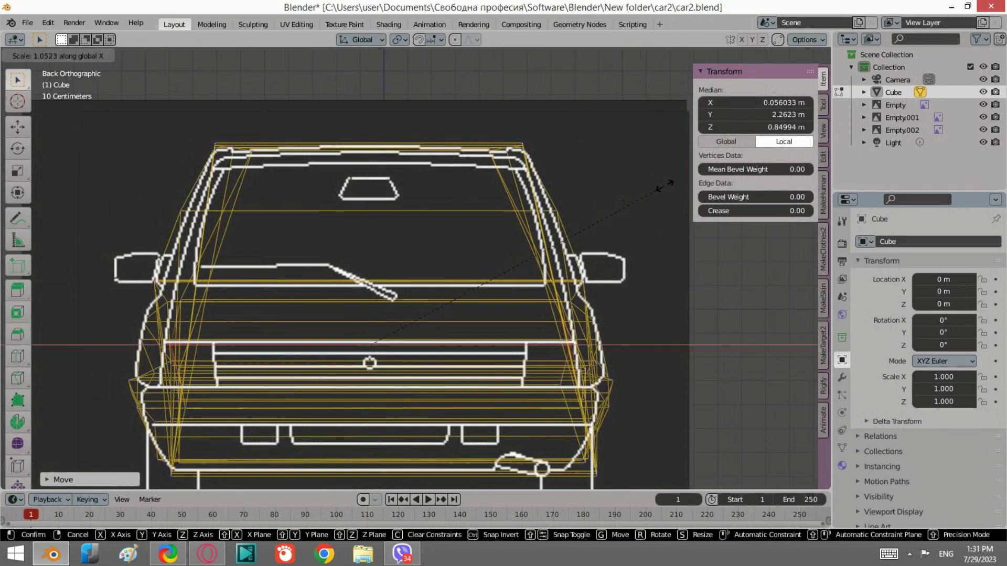
click(669, 187)
- Cut an edge loop across the rear hatch and widen it along X in back view
click(643, 96)
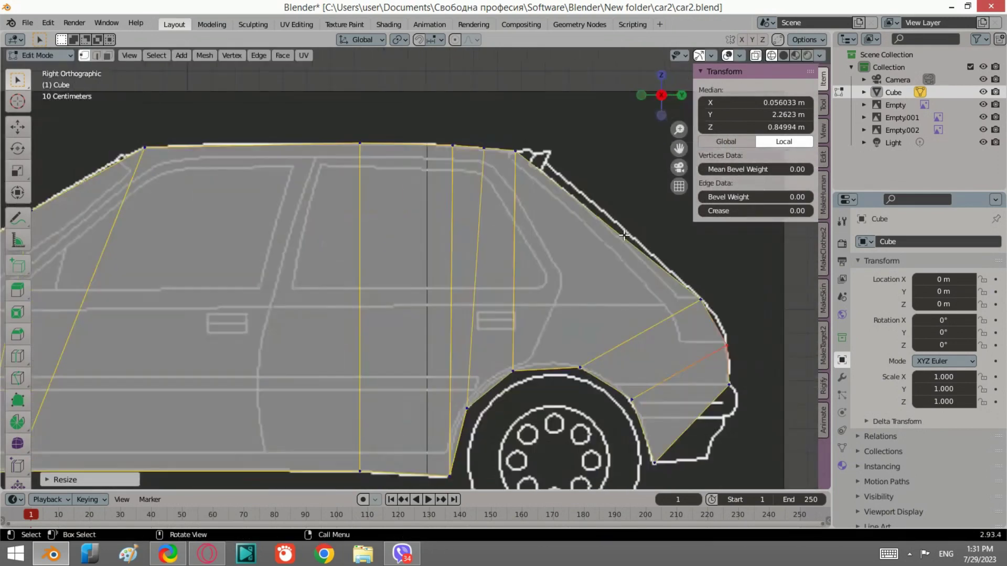
click(17, 357)
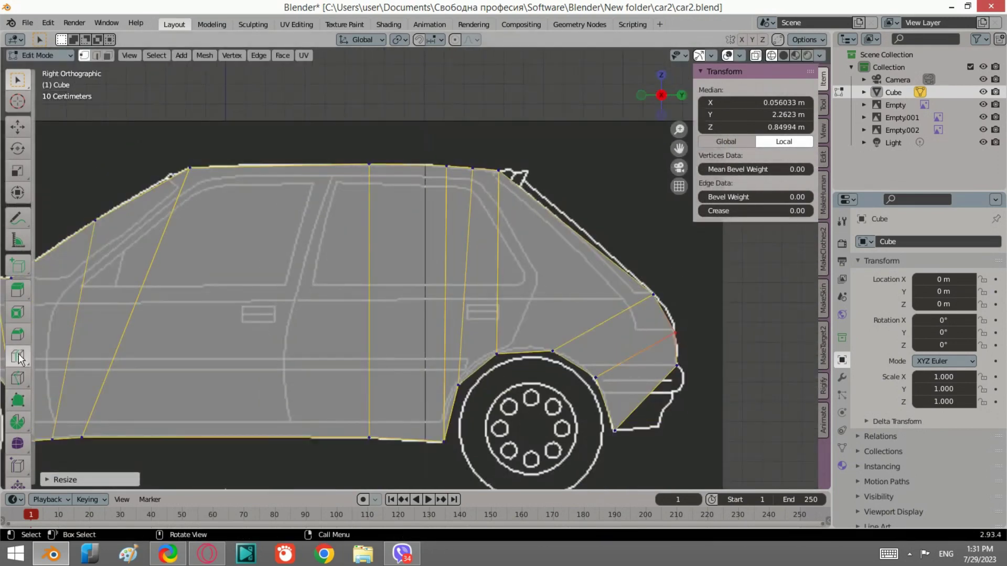
click(524, 181)
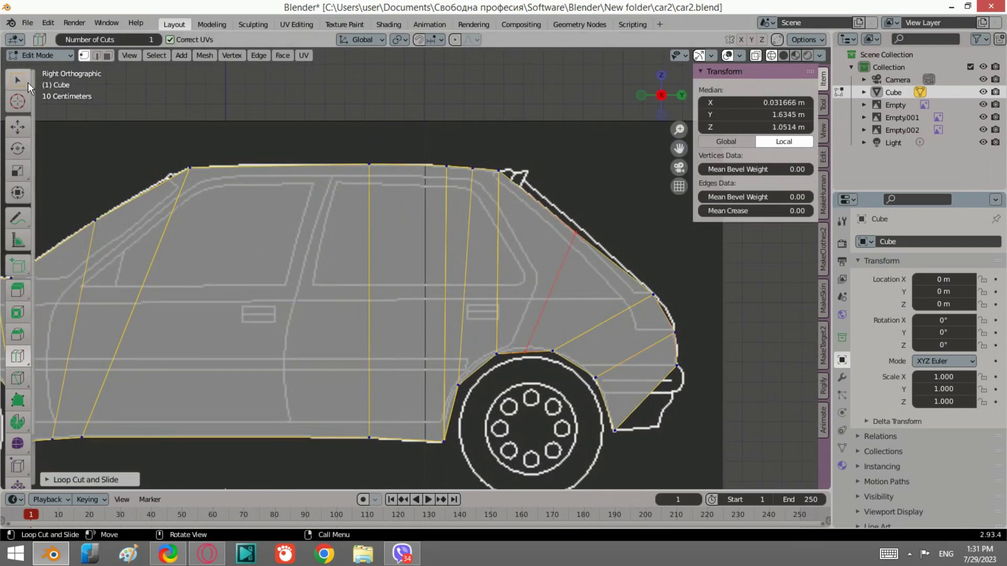
key(w)
click(579, 229)
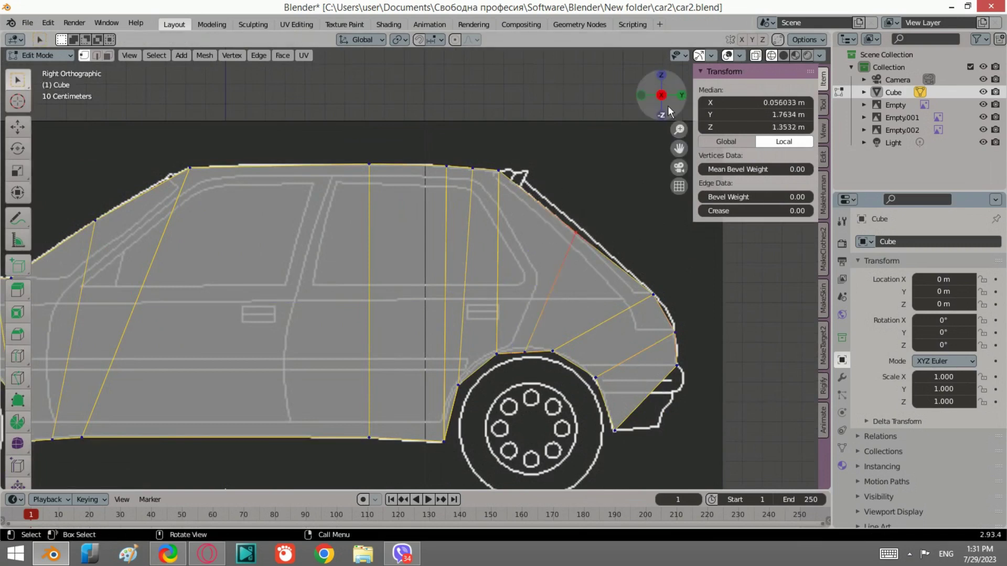
click(680, 96)
key(s)
key(x)
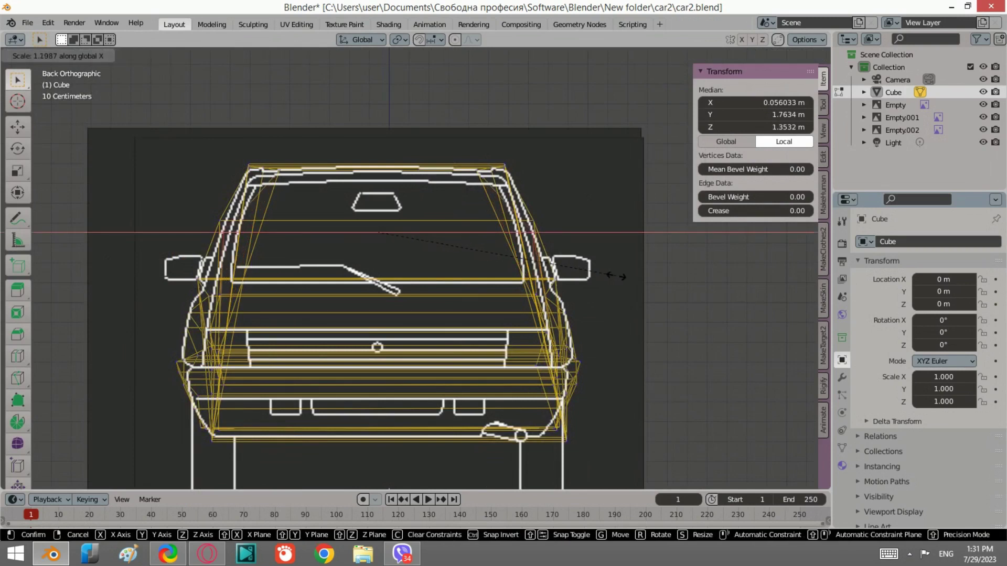
click(612, 277)
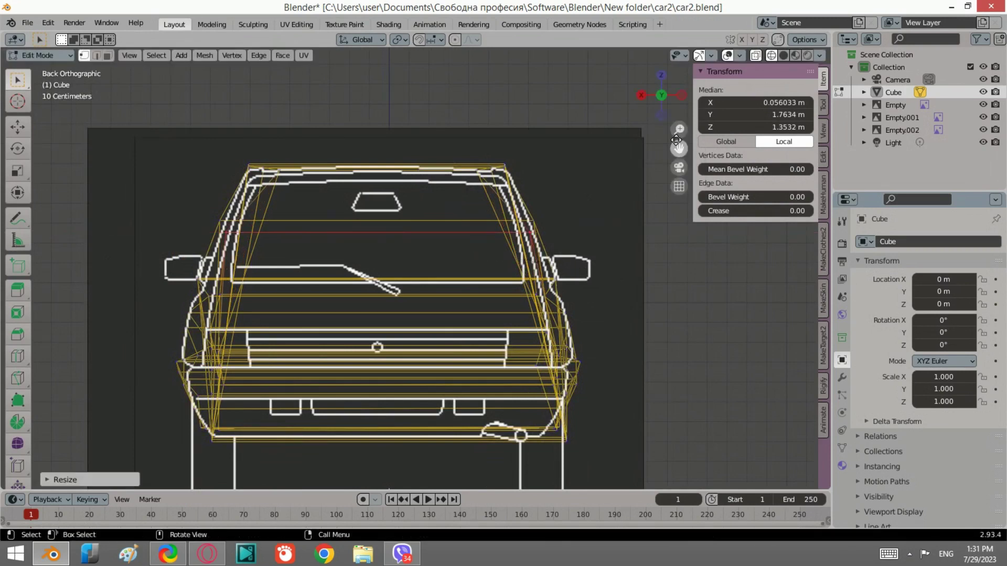
- Widen the roof's rear edge along X to fit the back blueprint
click(640, 95)
click(488, 160)
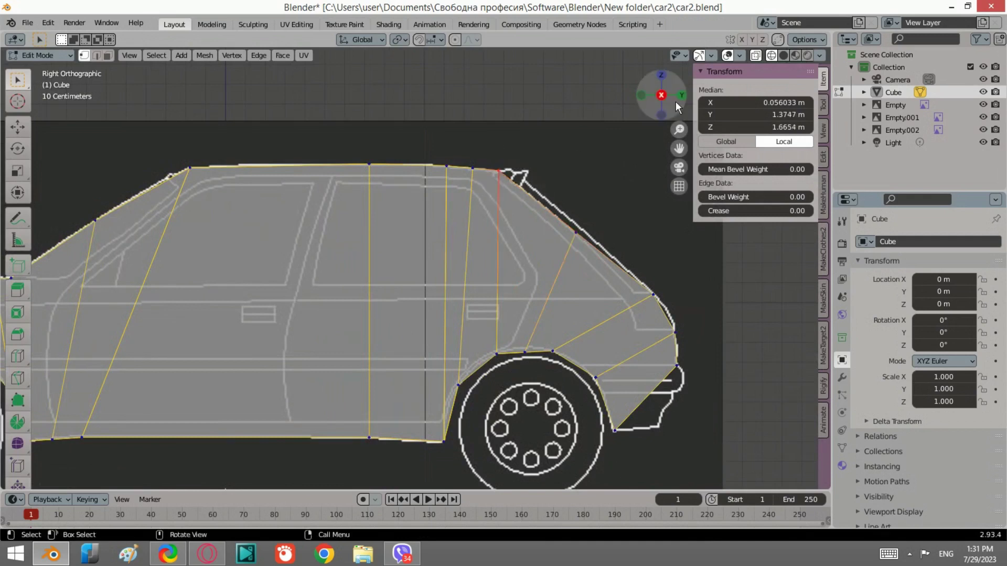
click(680, 95)
key(s)
key(x)
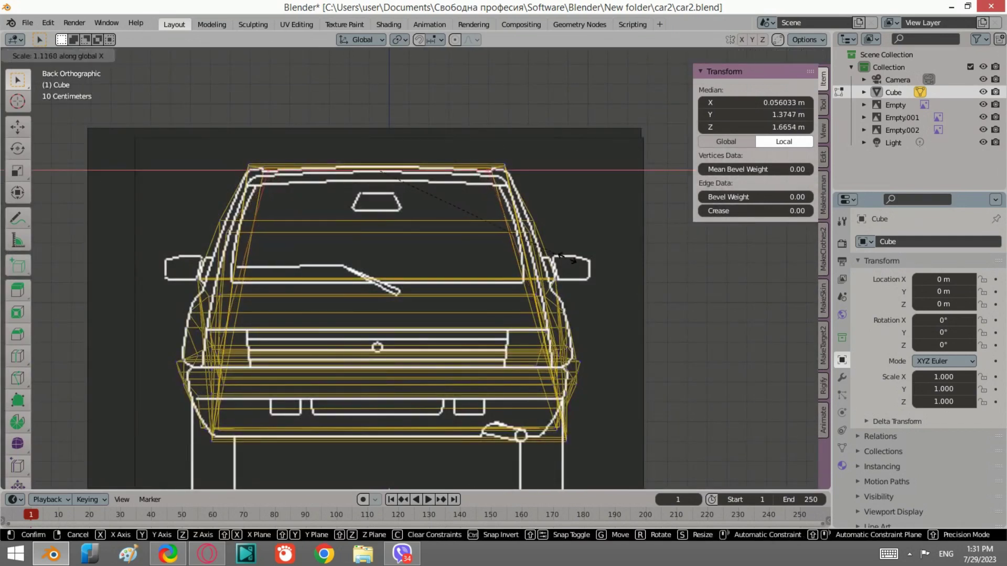
click(585, 263)
- Select the lower rear bumper edge in the left side view
scroll(476, 223, down, 4)
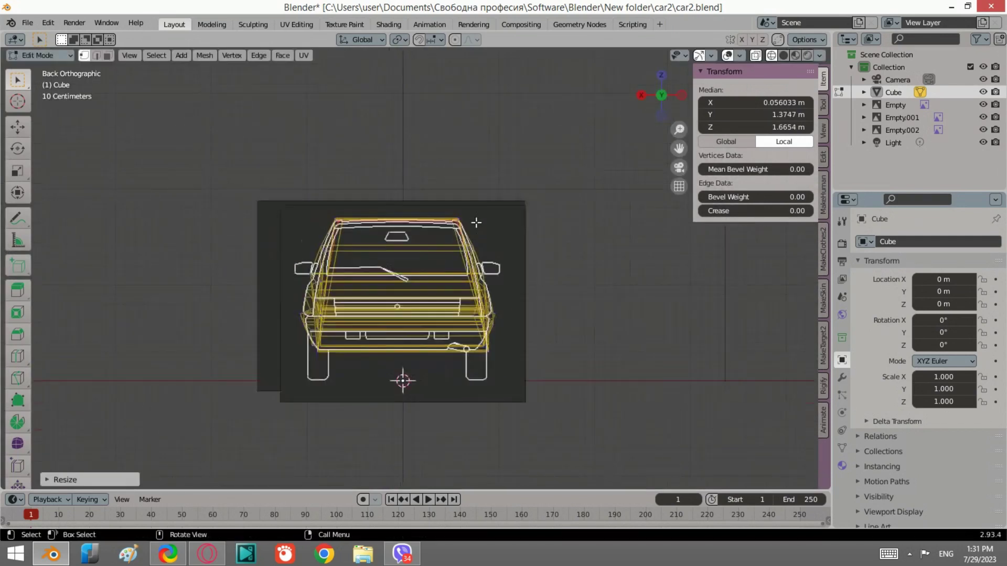
mouse_move(476, 223)
middle_down()
mouse_move(386, 302)
mouse_move(487, 296)
mouse_move(637, 109)
middle_up()
click(662, 97)
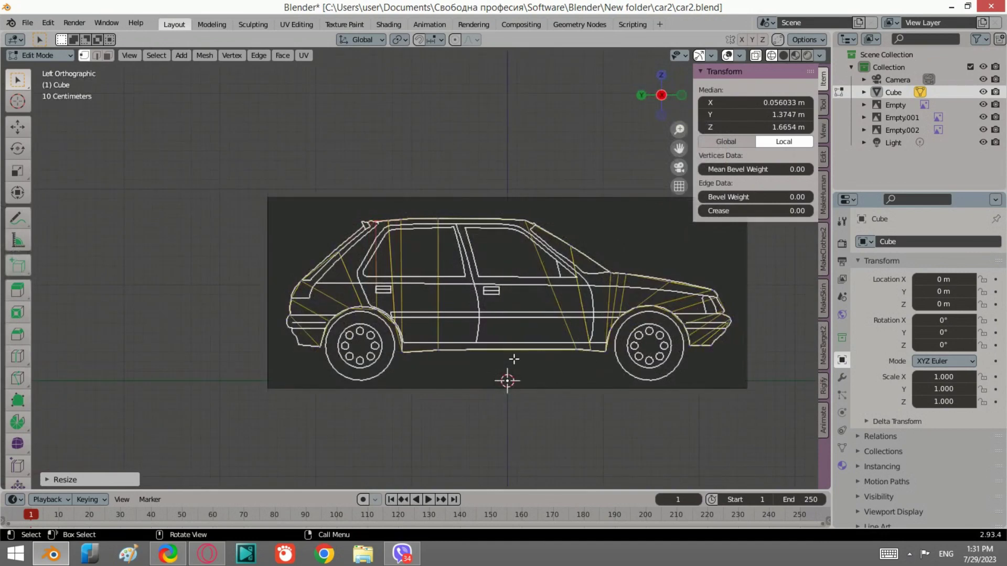
scroll(283, 375, up, 3)
shift+middle_drag(425, 227, 544, 166)
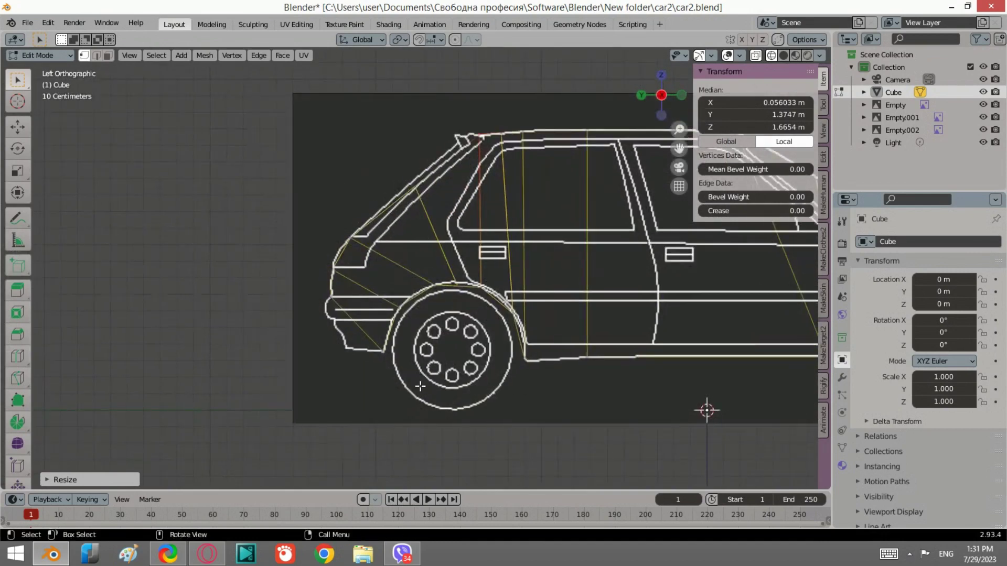
click(545, 166)
- Narrow the lower bumper edge slightly along X in Back view
click(643, 97)
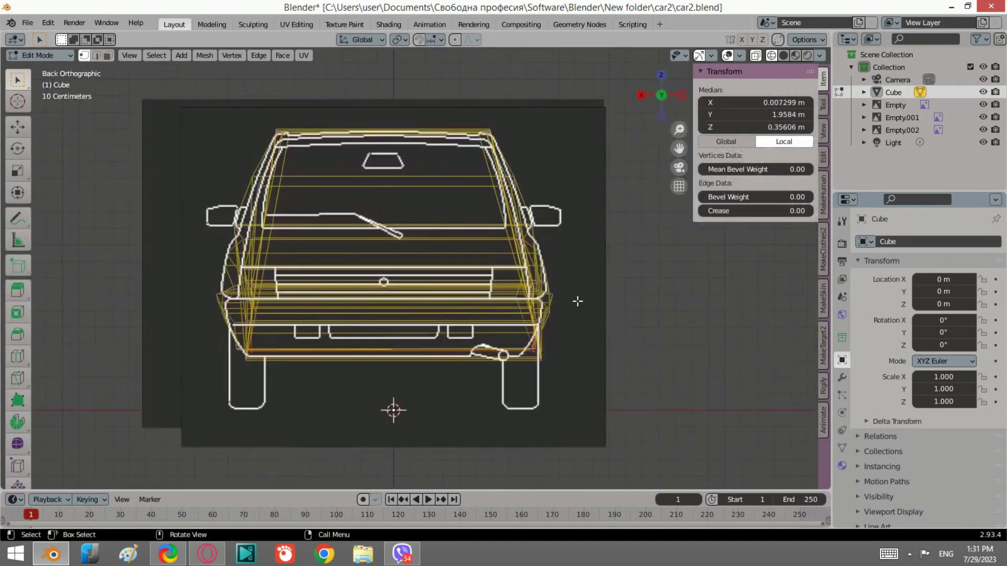
scroll(577, 299, up, 2)
scroll(505, 407, up, 2)
key(s)
key(x)
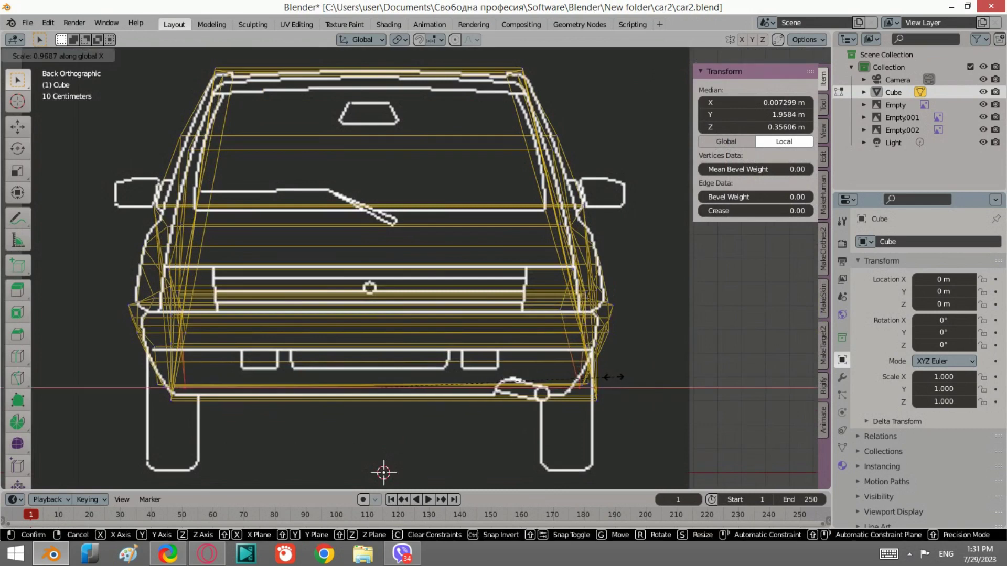
click(613, 377)
- Shift the bumper edge about 0.058 m sideways, then extrude the rear bumper edge backward
key(g)
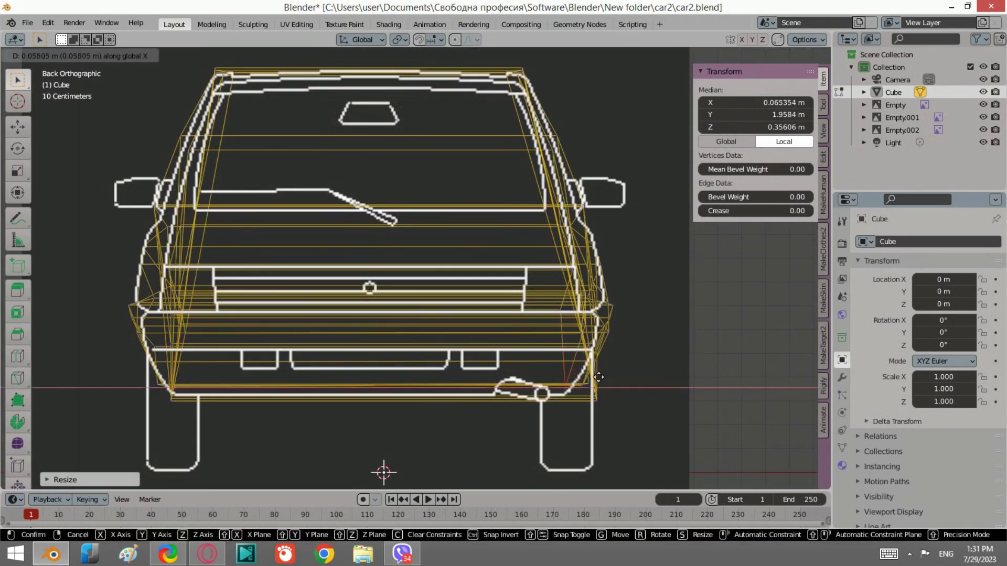
click(601, 377)
click(683, 99)
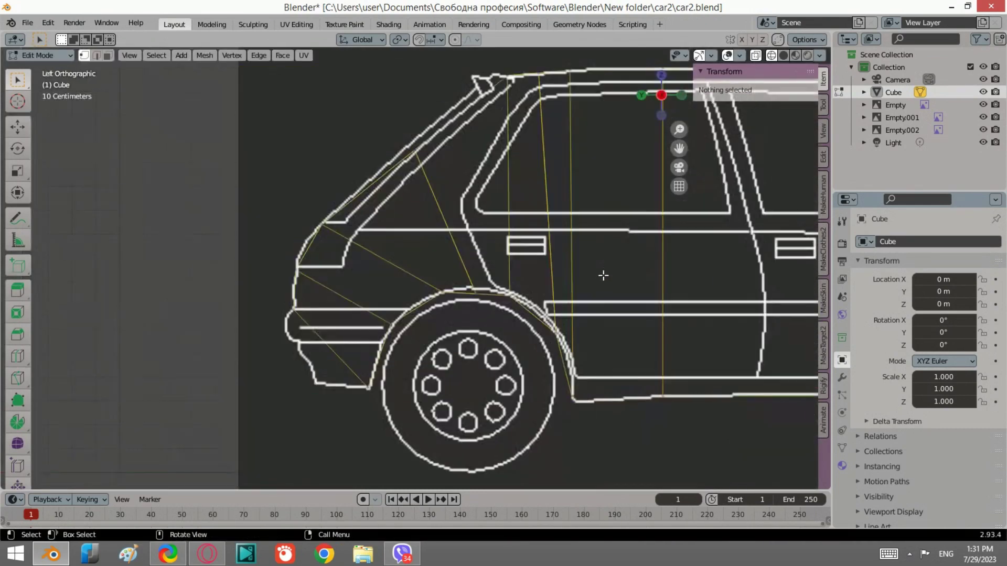
drag(372, 412, 278, 298)
key(e)
click(302, 340)
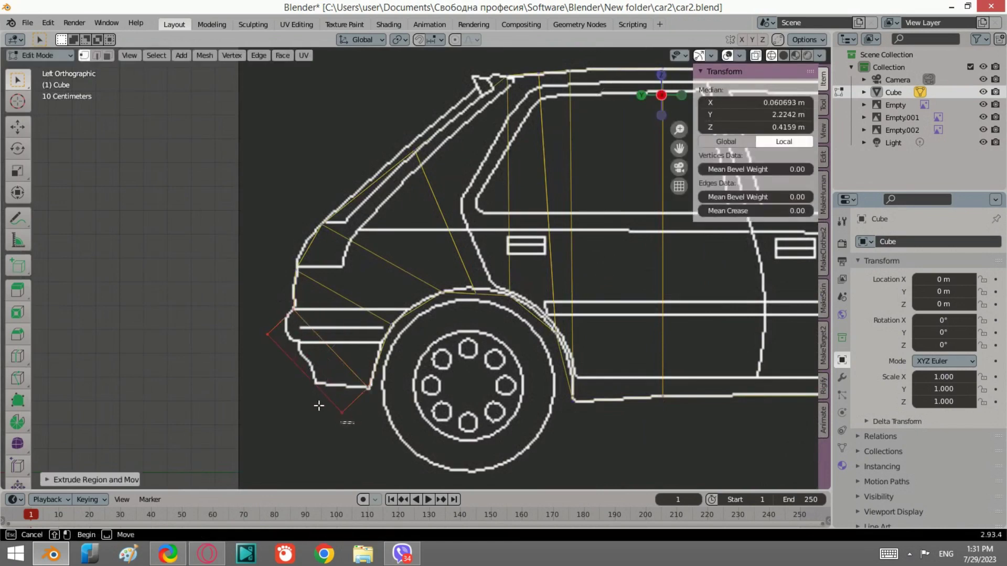
- Move both extruded bumper vertices onto the side blueprint's bumper outline
click(347, 408)
key(g)
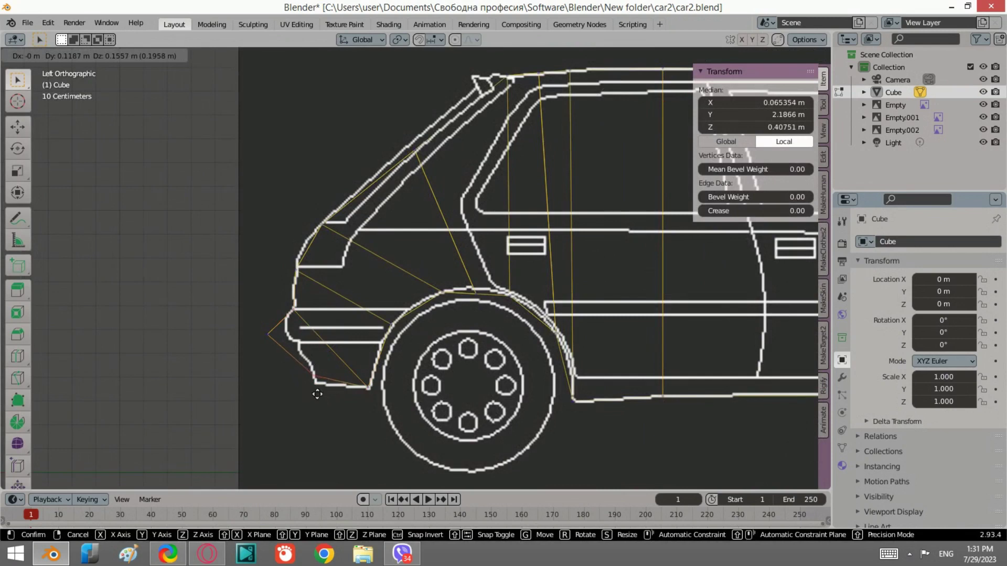
click(316, 398)
drag(249, 304, 283, 361)
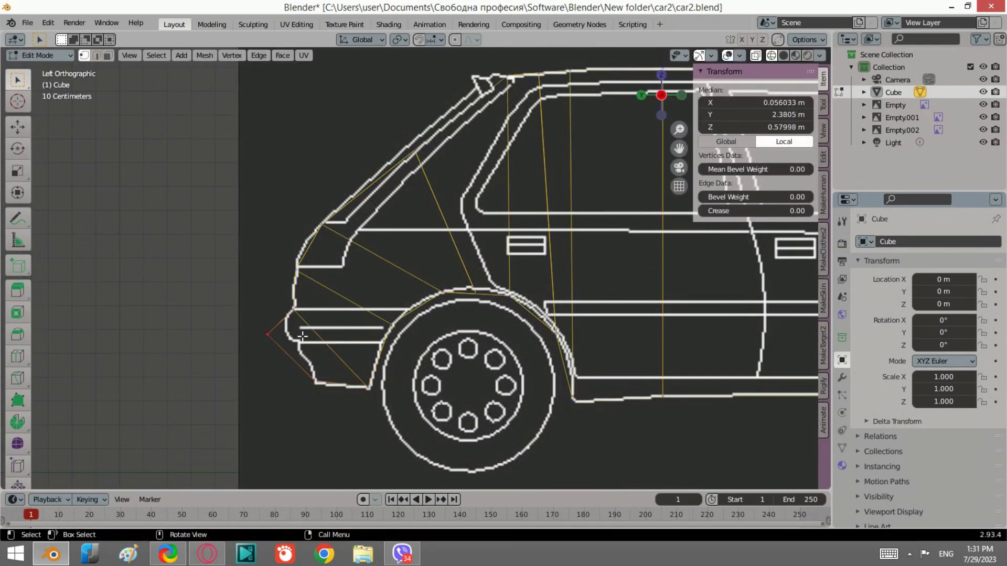
key(g)
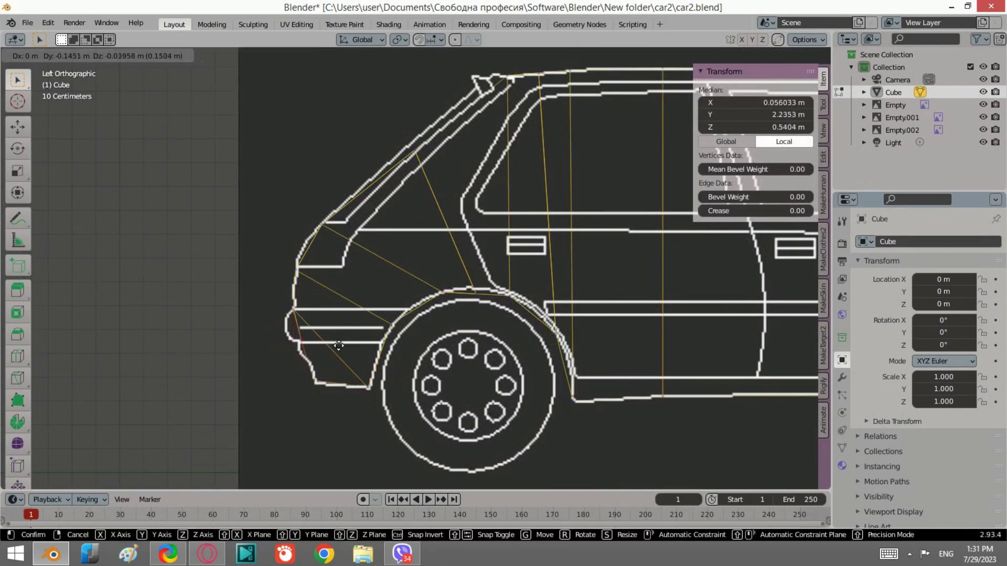
click(338, 346)
scroll(318, 386, up, 1)
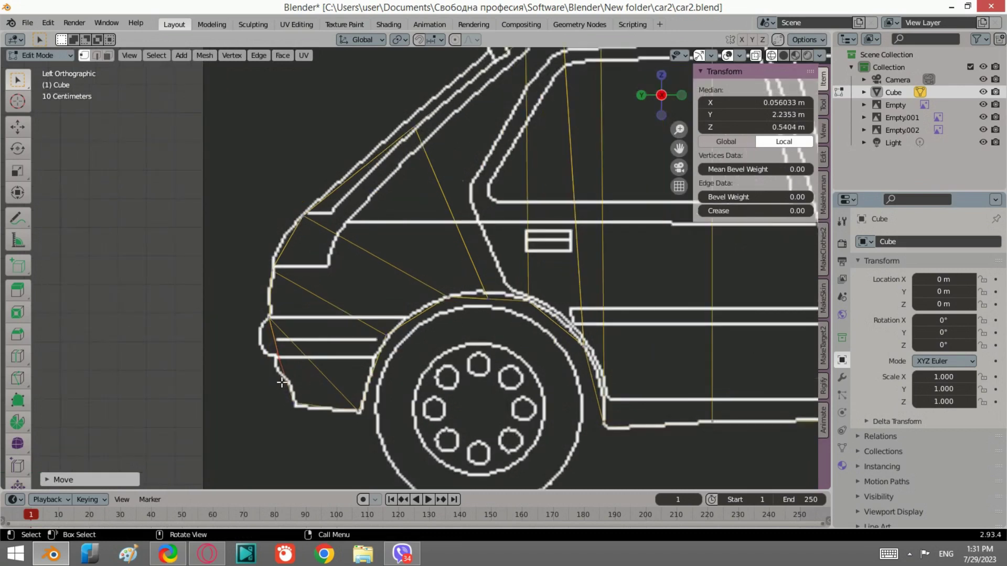
- Extrude the rear bumper edge again, flatten it along Z, and position it on the tail outline
drag(257, 300, 291, 369)
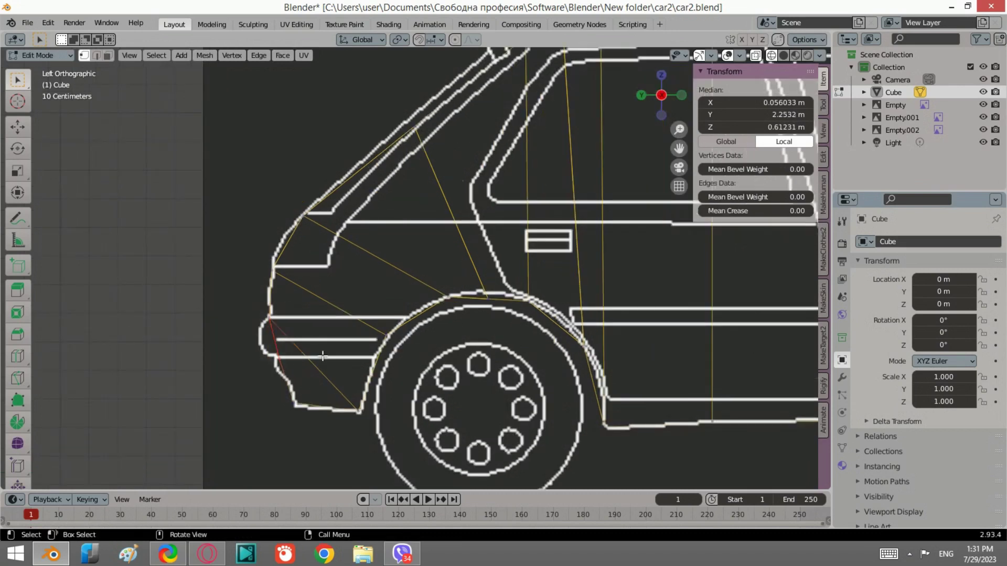
key(e)
click(313, 366)
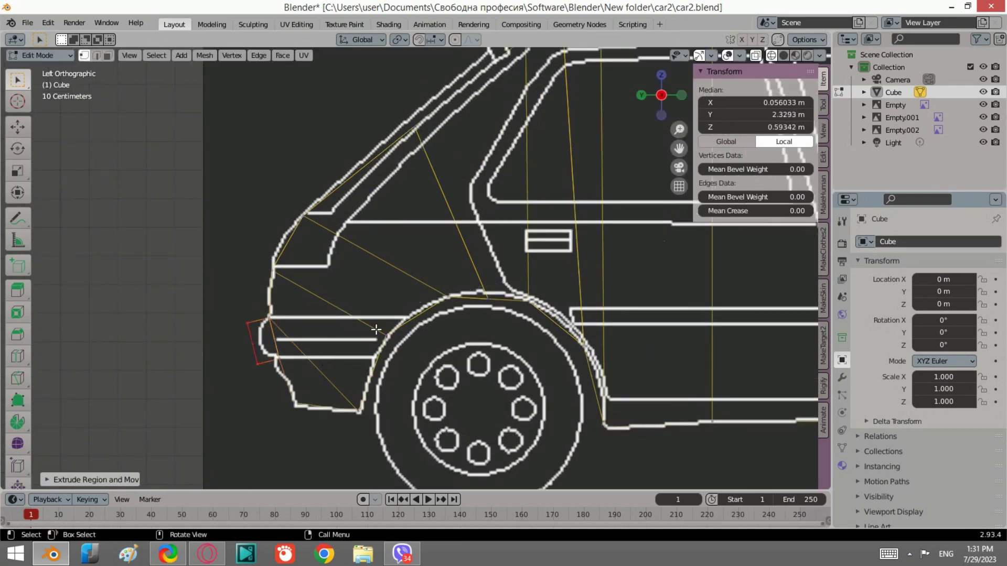
key(s)
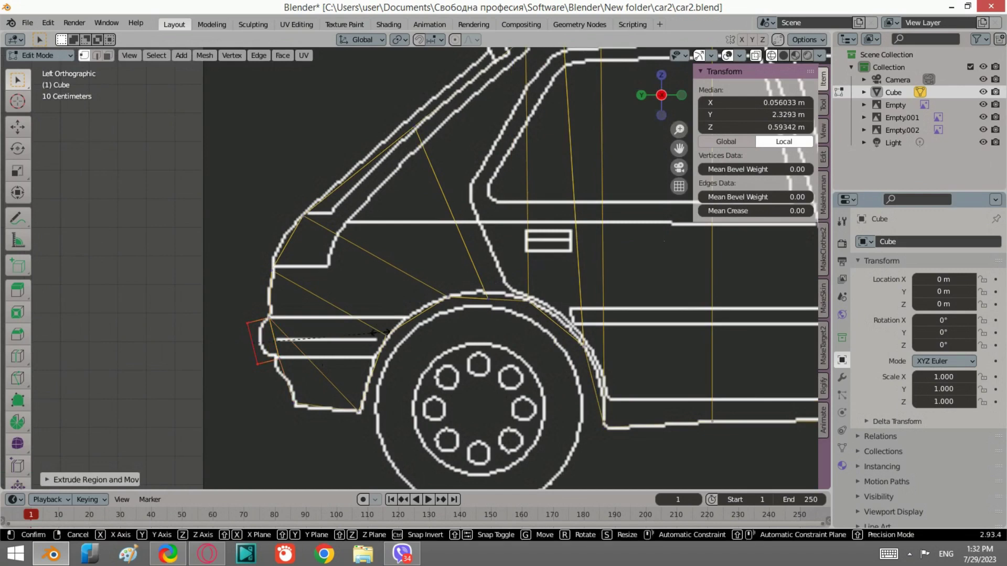
key(y)
key(z)
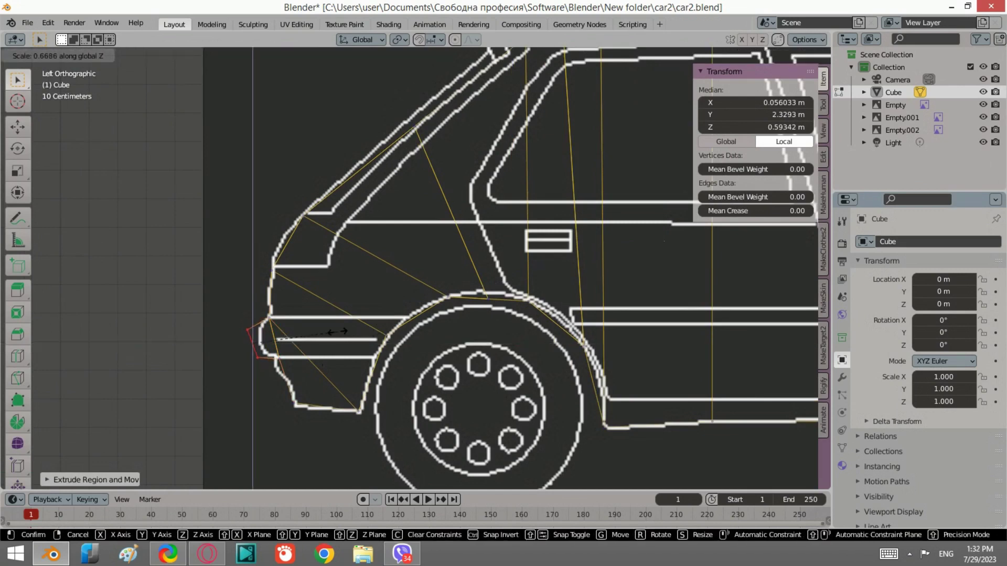
click(321, 330)
key(g)
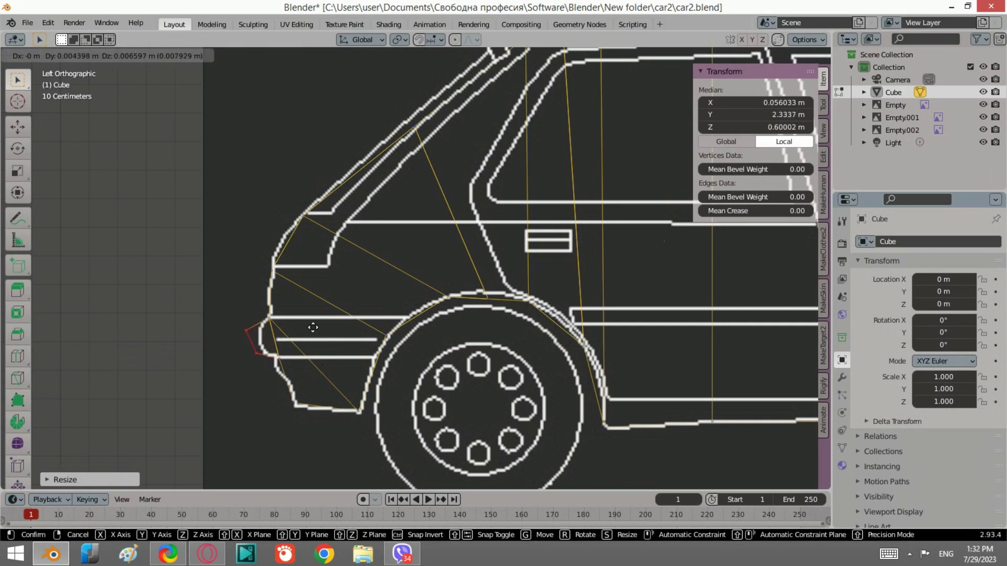
click(328, 328)
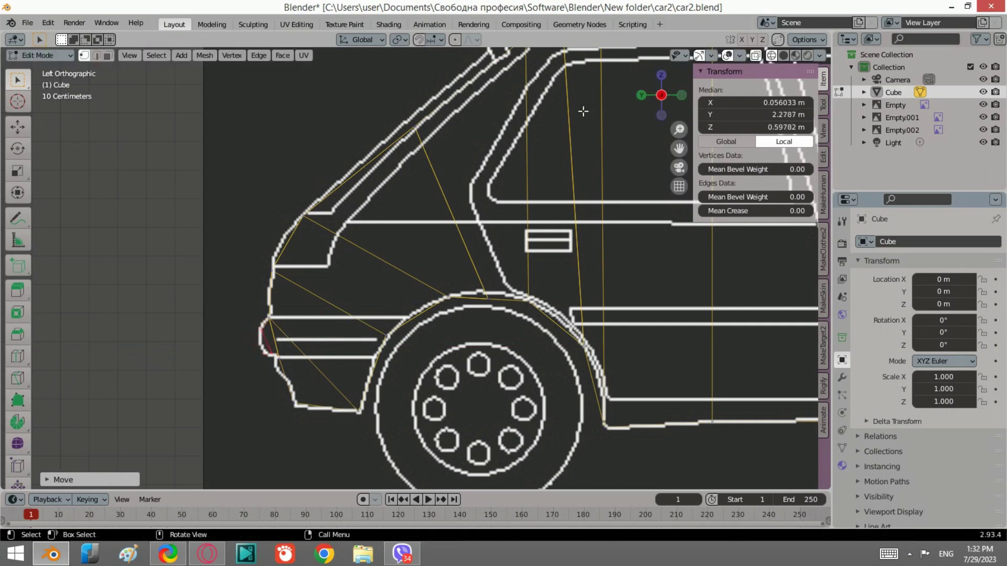
- Widen the selected rear bumper edges along X in Back view
click(638, 99)
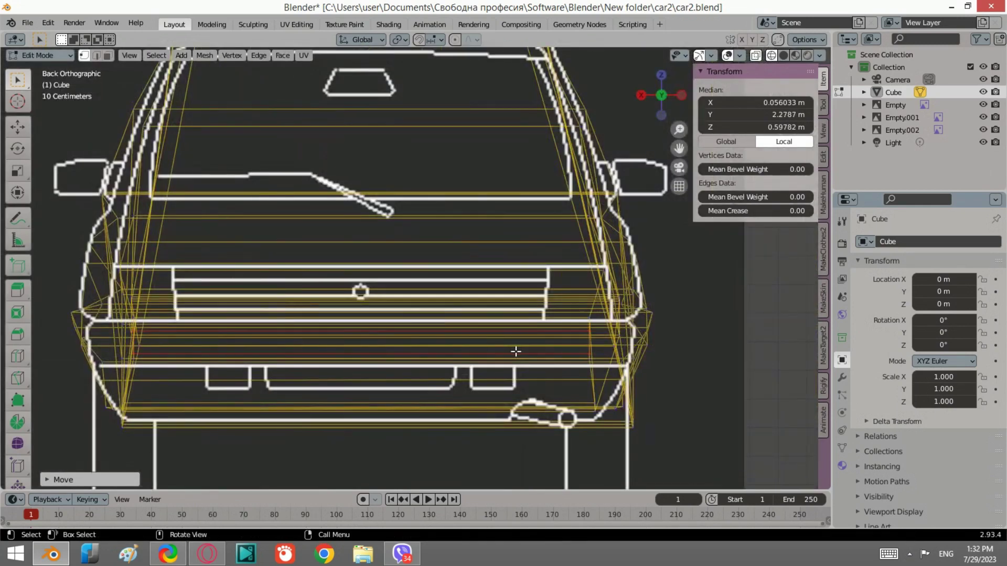
key(s)
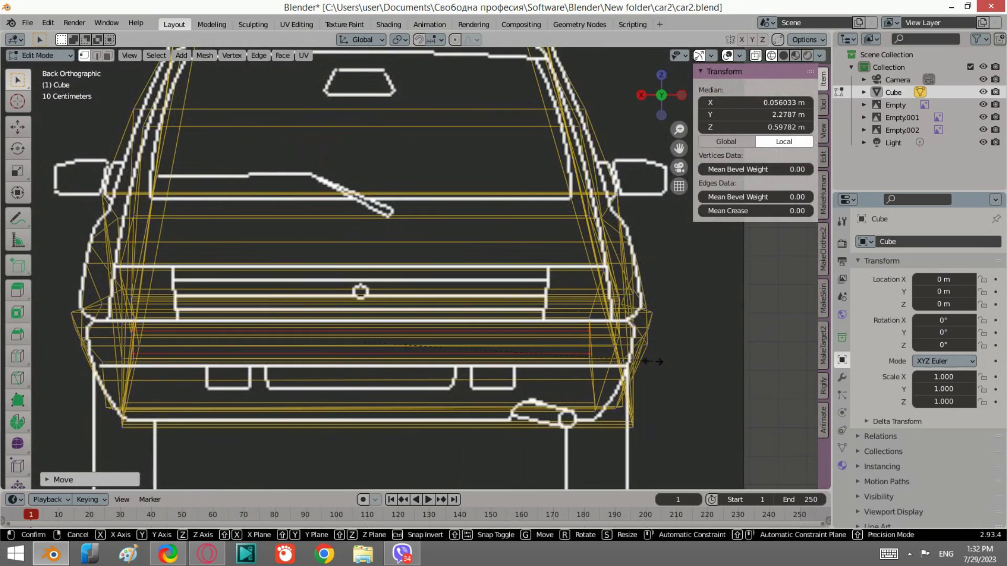
key(x)
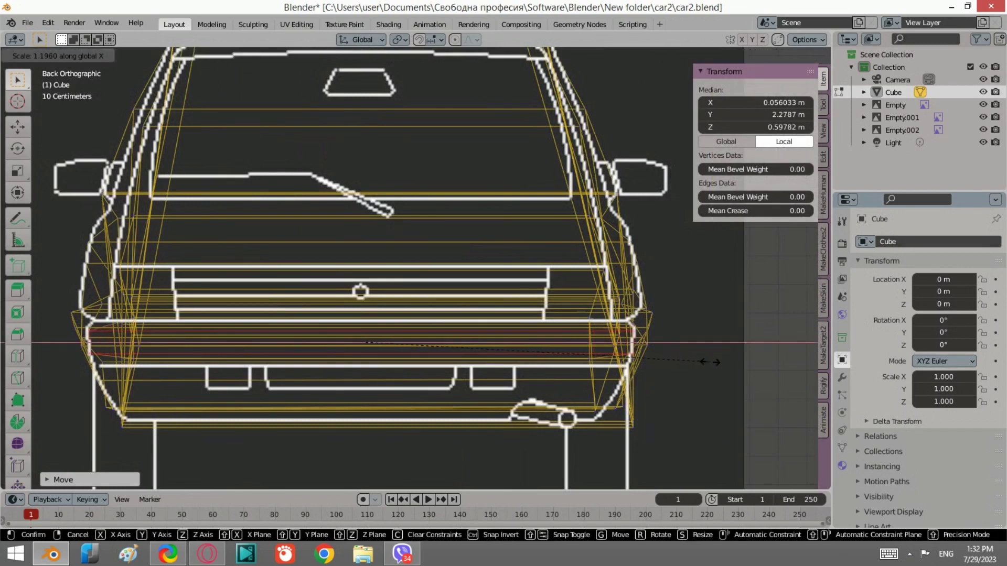
click(711, 362)
key(KP_5)
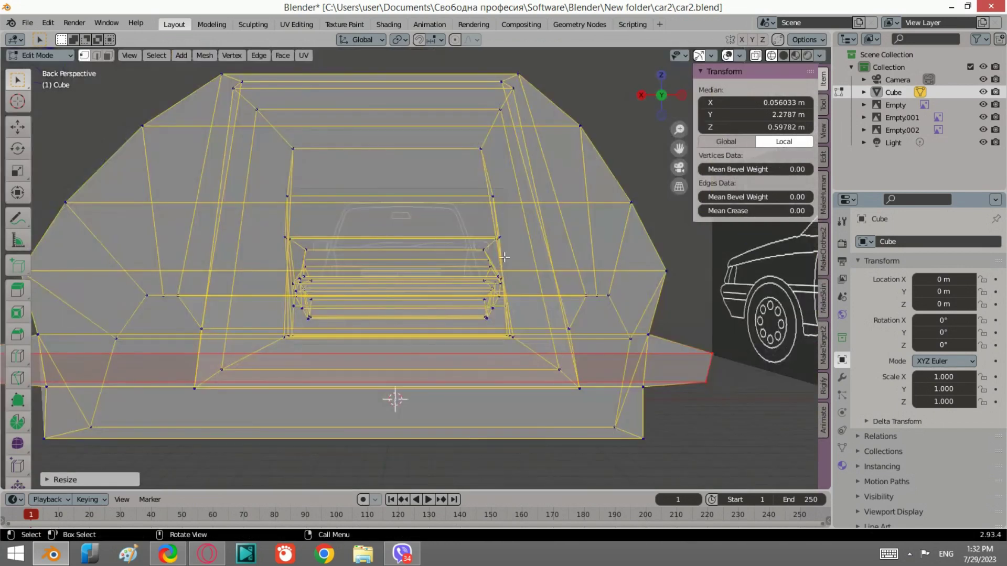
- Select the remaining rear bumper edges and widen them 1.16× along X
click(682, 97)
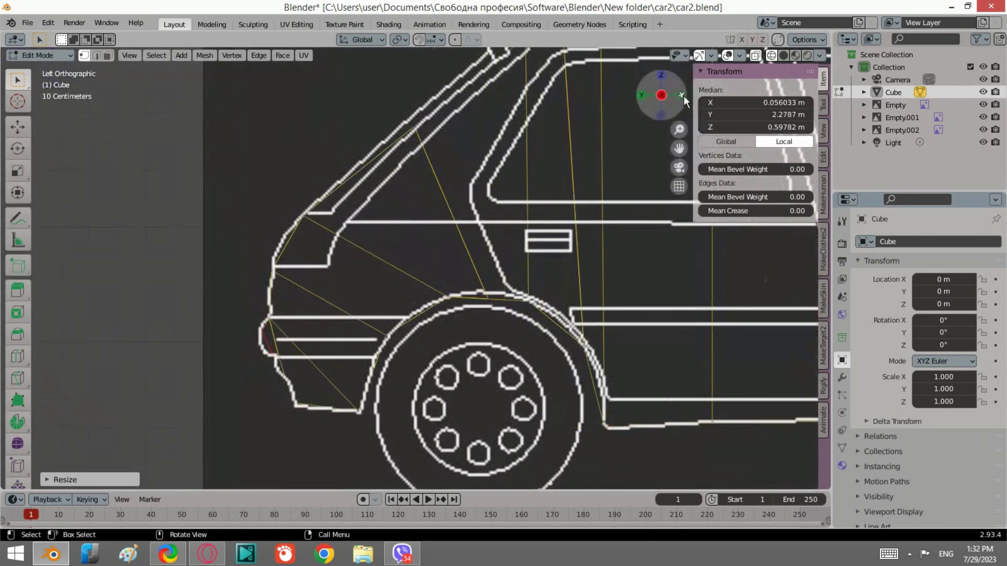
click(270, 325)
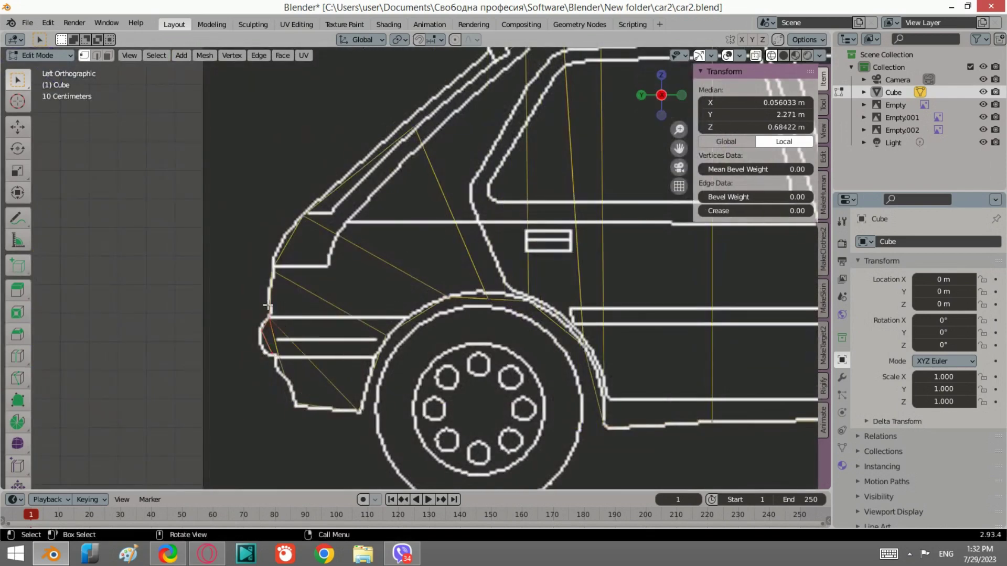
drag(307, 378, 276, 361)
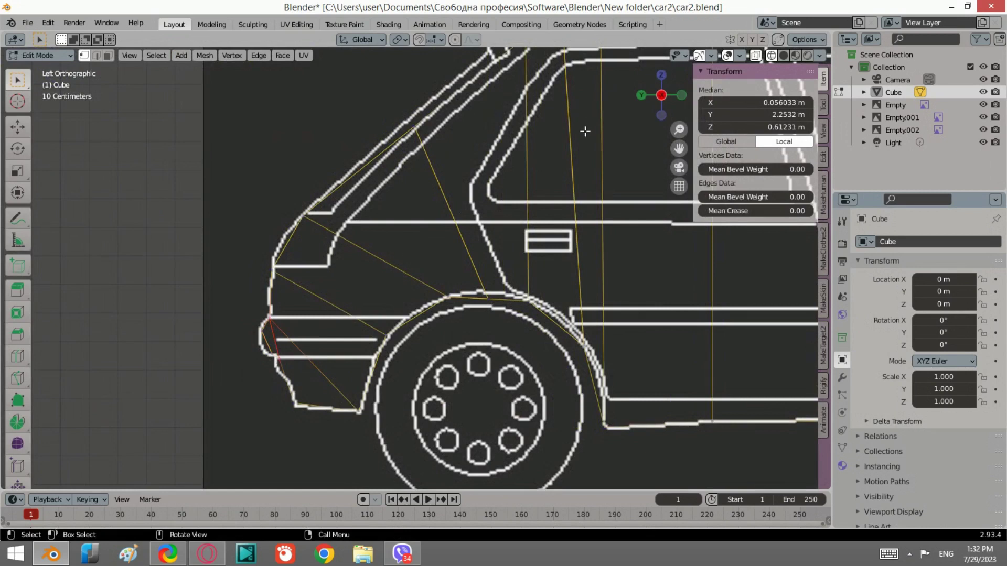
drag(661, 97, 615, 205)
key(ctrl+KP_1)
key(s)
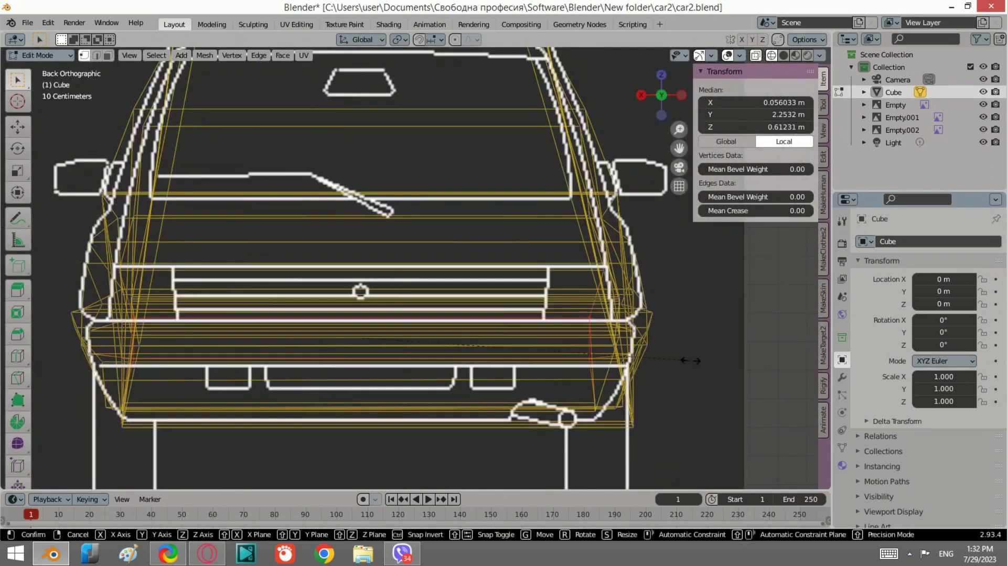
key(x)
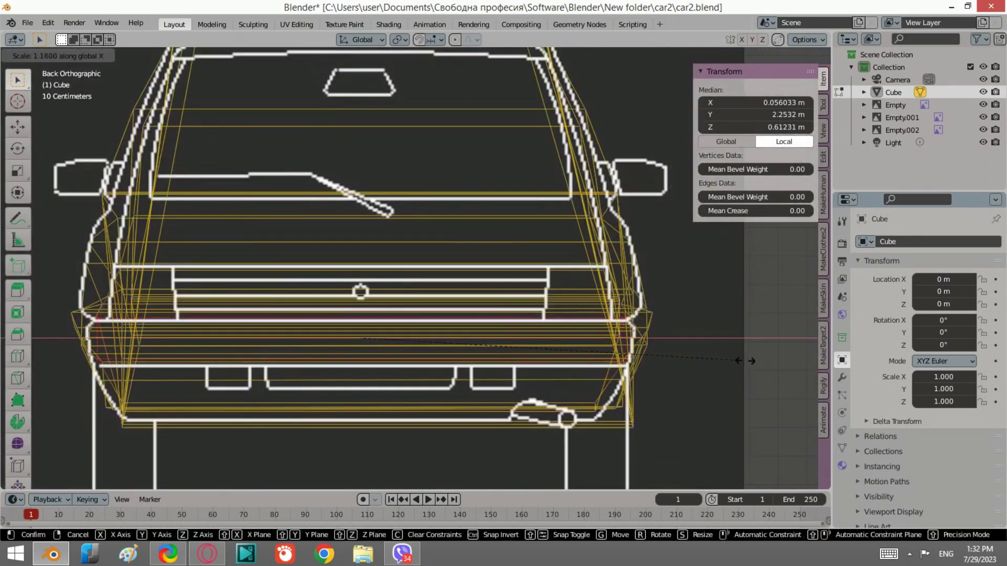
click(745, 361)
mouse_move(524, 234)
middle_down()
mouse_move(384, 315)
mouse_move(398, 392)
mouse_move(506, 366)
mouse_move(618, 373)
middle_up()
- In wireframe, widen the lower rear bumper edge 1.0337× along X in Back view
key(shift+z)
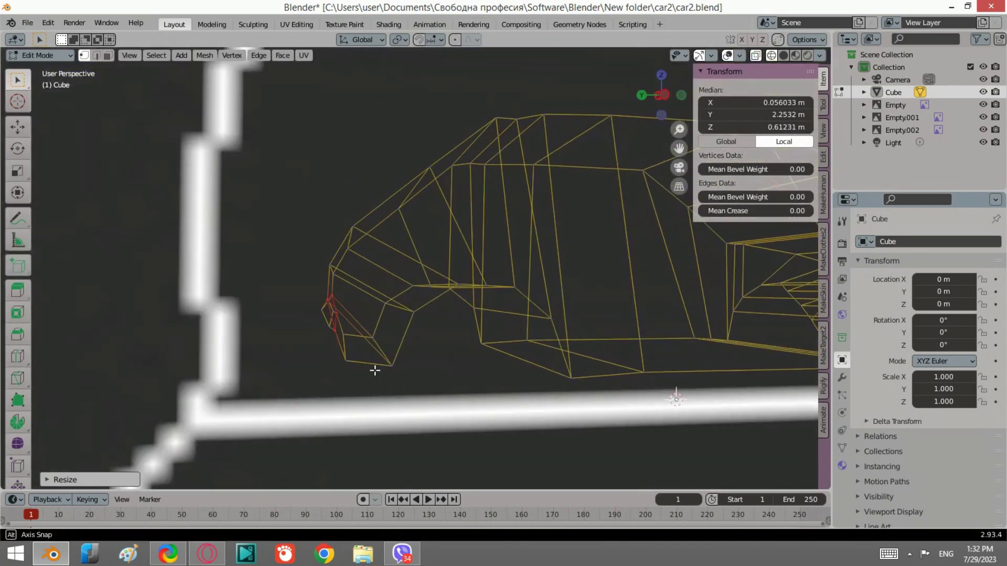
click(348, 349)
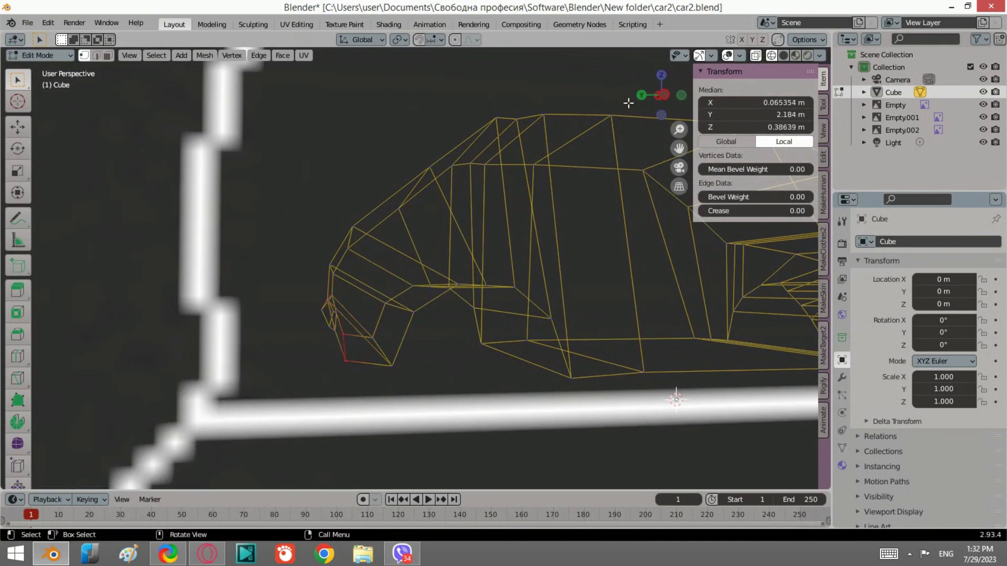
click(642, 95)
key(s)
key(x)
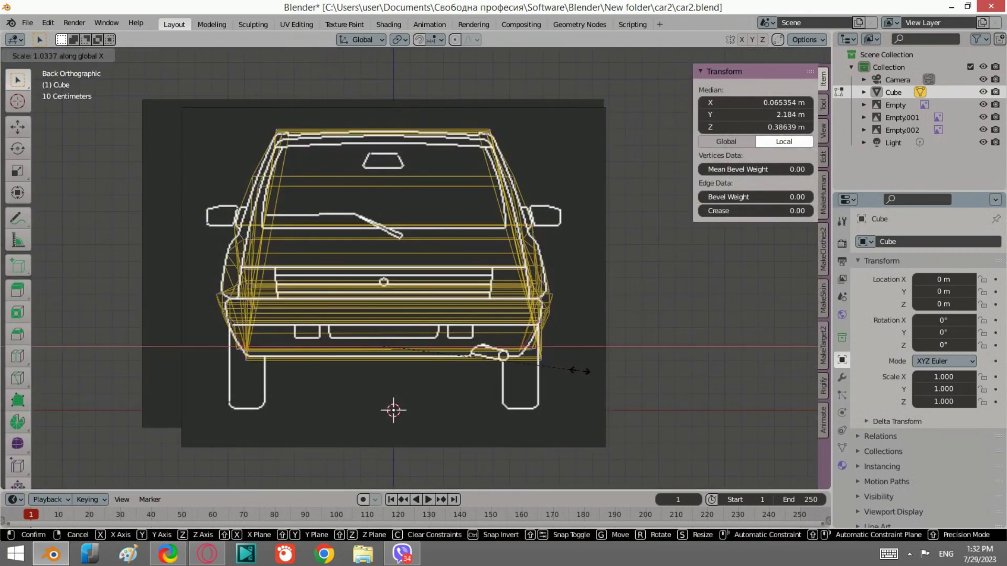
click(582, 372)
- Orbit and zoom to inspect the car body mesh from the side in perspective
scroll(591, 292, up, 6)
mouse_move(591, 292)
middle_down()
mouse_move(573, 328)
mouse_move(382, 355)
mouse_move(436, 285)
mouse_move(434, 348)
mouse_move(420, 371)
mouse_move(322, 294)
middle_up()
scroll(436, 284, down, 8)
scroll(261, 341, up, 4)
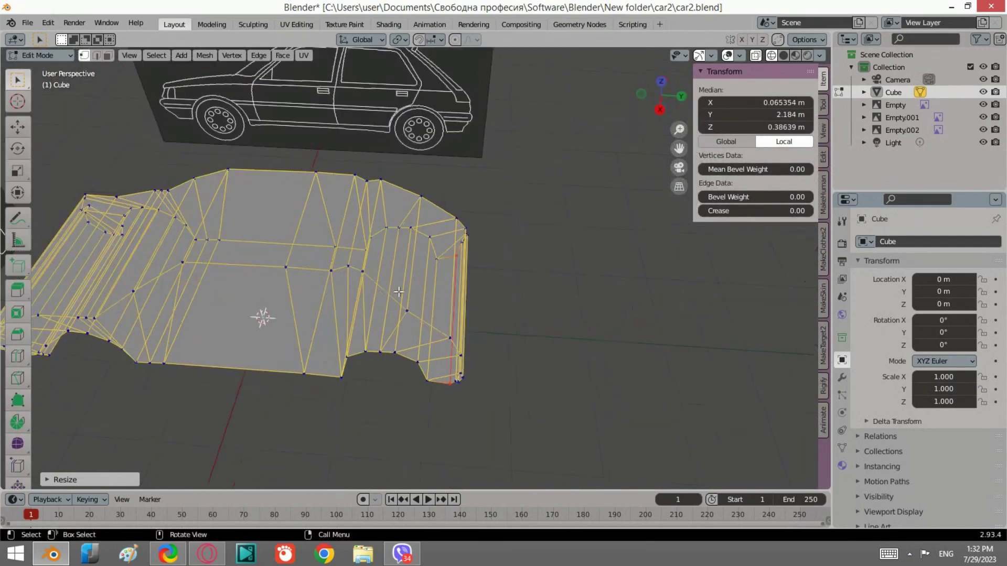
scroll(260, 352, up, 2)
mouse_move(260, 353)
middle_down()
mouse_move(384, 264)
mouse_move(399, 272)
middle_up()
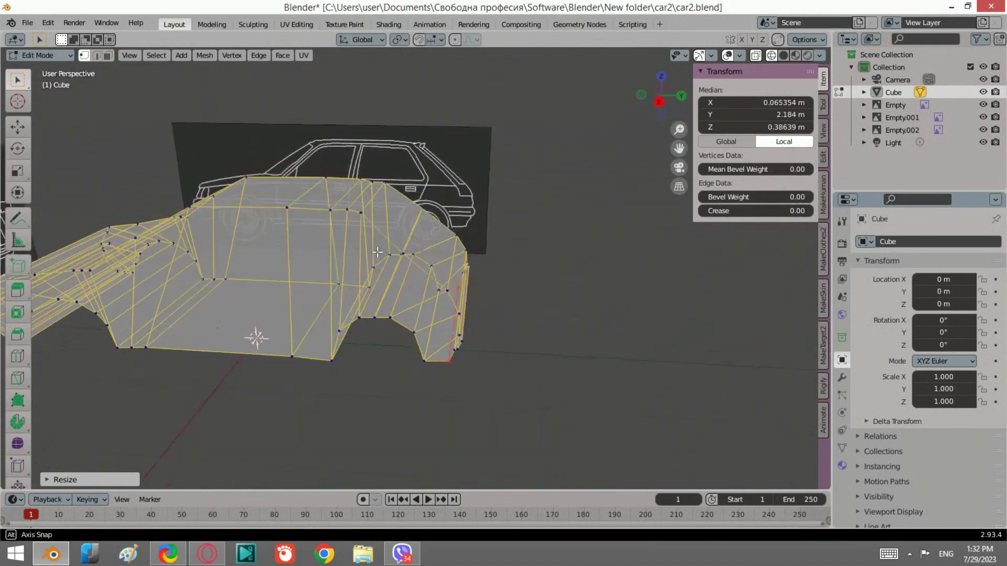
- Snap to the side view and zoom in on the rear hatch and roof corner
click(663, 102)
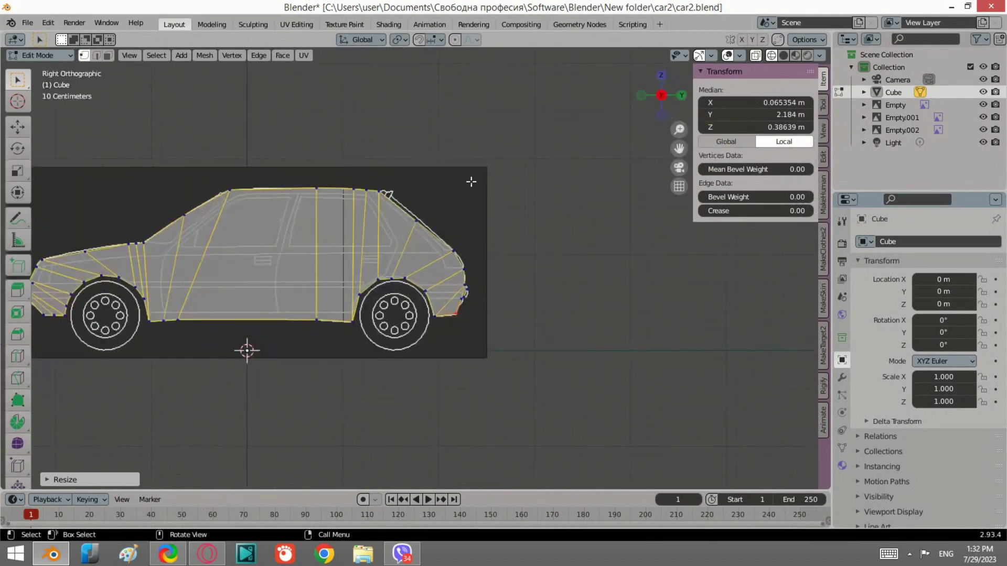
click(370, 178)
scroll(393, 154, up, 2)
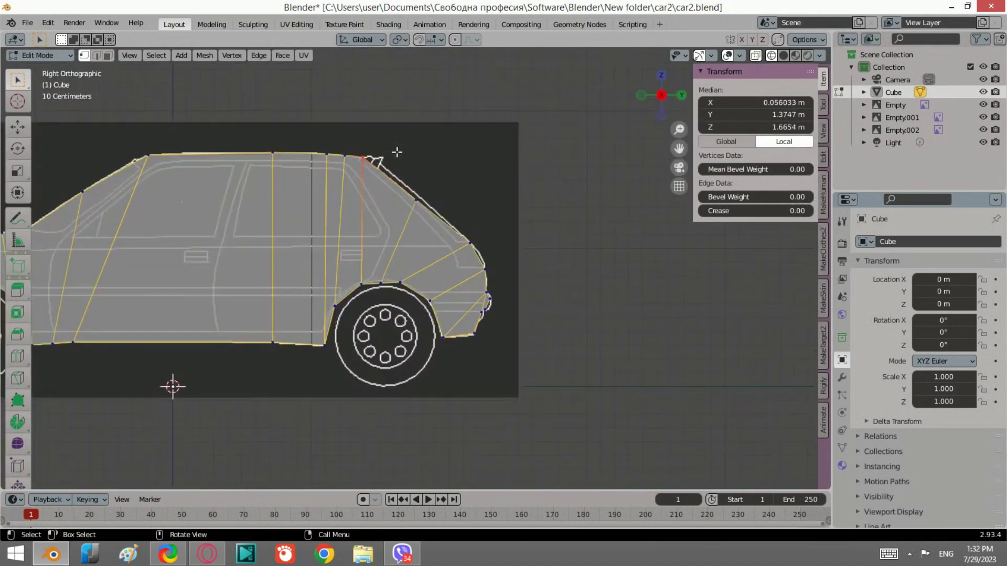
scroll(395, 151, up, 2)
shift+middle_drag(395, 151, 401, 197)
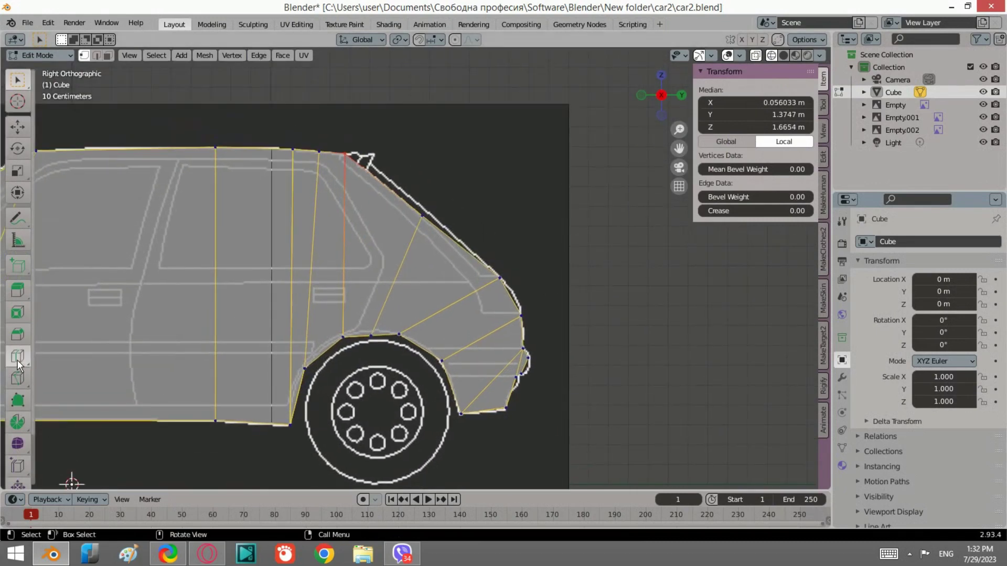
- Add a loop cut across the rear panel and move its top edge onto the roofline
key(ctrl+r)
click(370, 192)
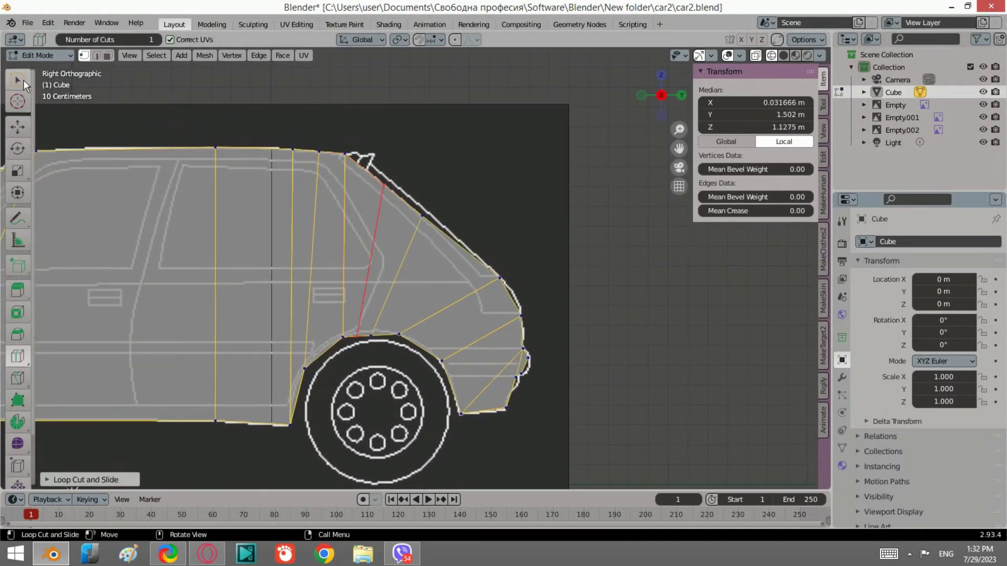
click(410, 177)
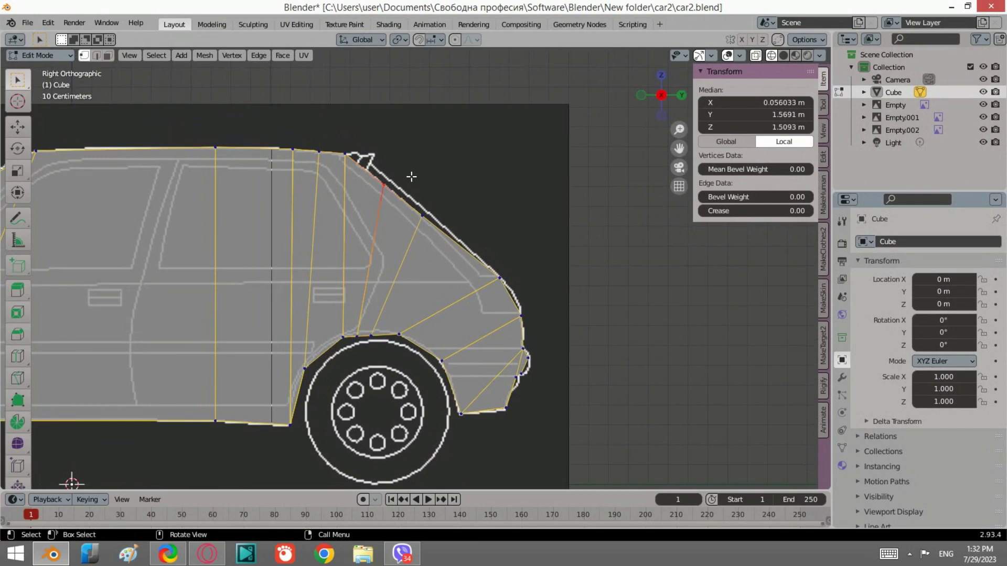
key(g)
click(414, 169)
mouse_move(413, 169)
middle_down()
mouse_move(265, 285)
mouse_move(253, 224)
mouse_move(337, 254)
mouse_move(272, 262)
mouse_move(294, 169)
mouse_move(352, 230)
mouse_move(320, 181)
middle_up()
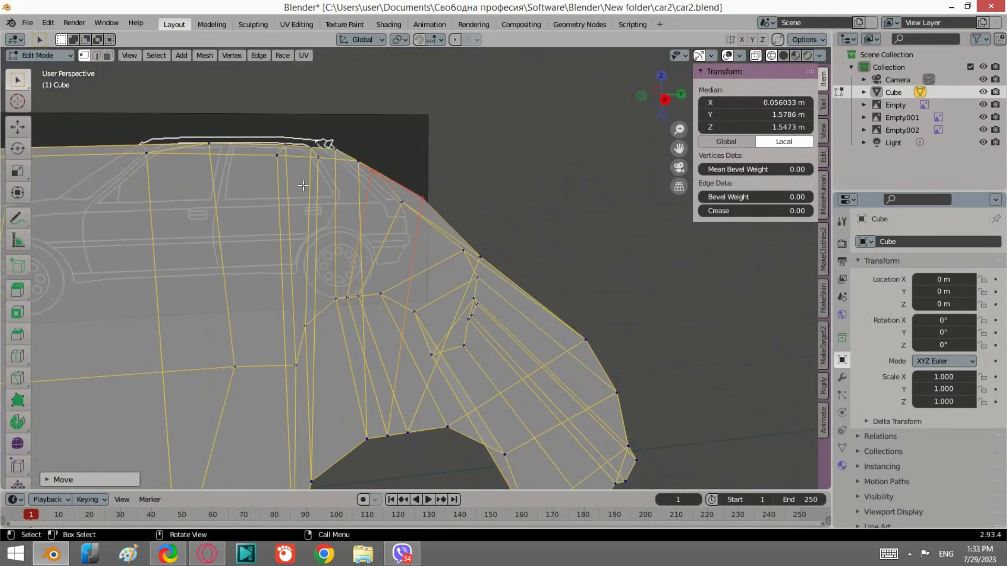
- Widen the new hatch edge loop slightly along X, then deselect the whole mesh
alt+click(315, 134)
middle_drag(408, 107, 320, 205)
key(s)
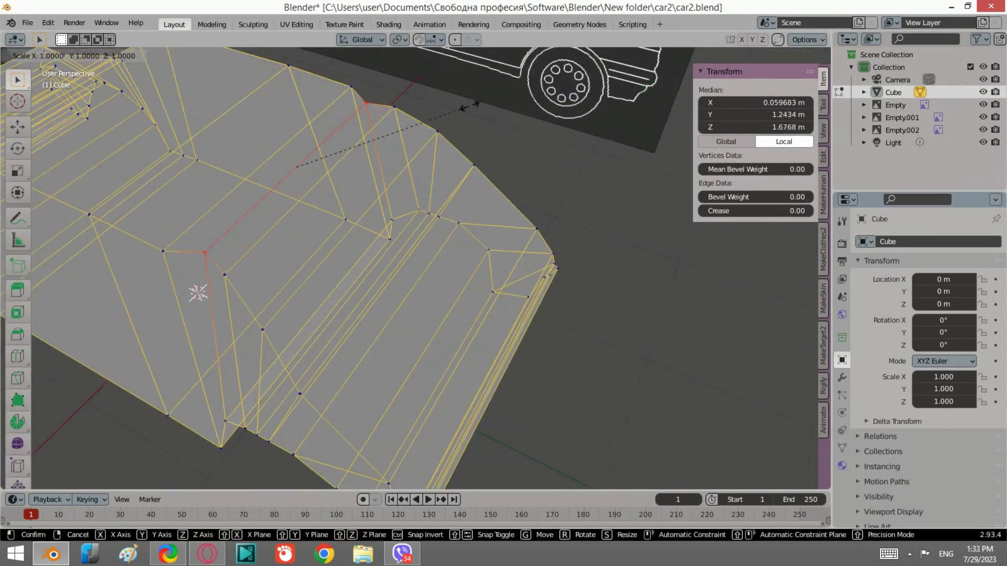
key(x)
click(488, 103)
scroll(456, 198, down, 5)
mouse_move(456, 197)
middle_down()
mouse_move(263, 353)
mouse_move(263, 416)
mouse_move(397, 314)
mouse_move(476, 402)
middle_up()
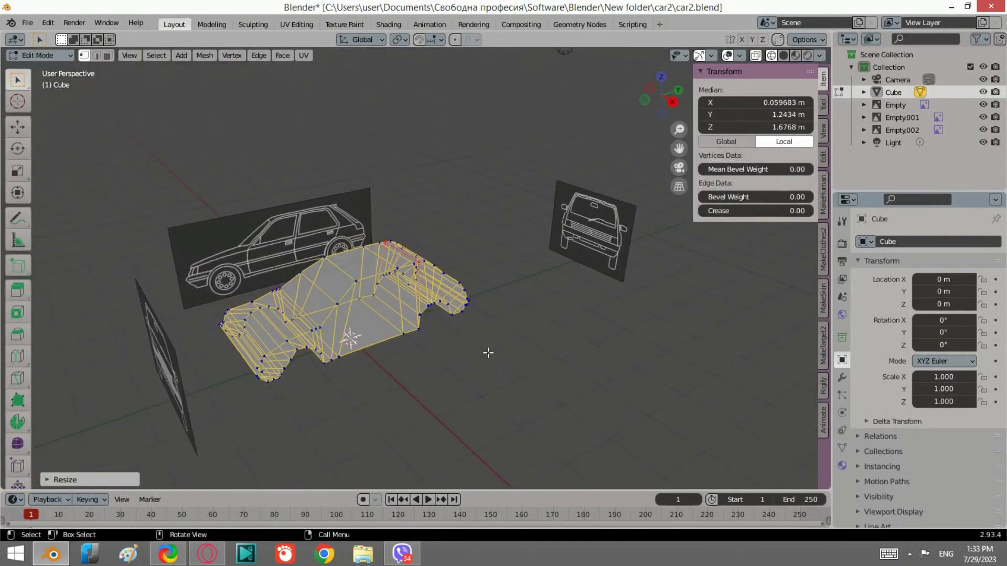
click(487, 442)
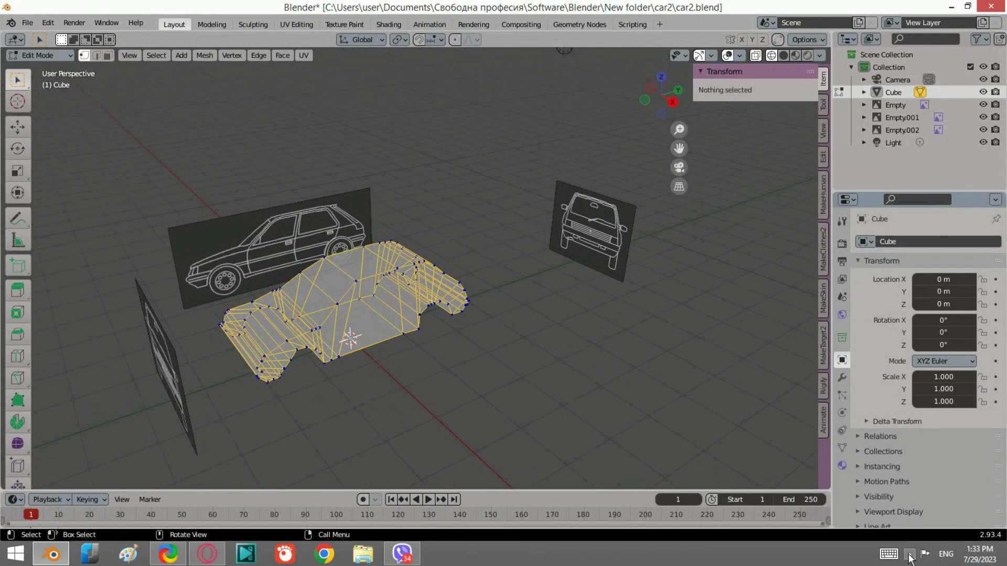